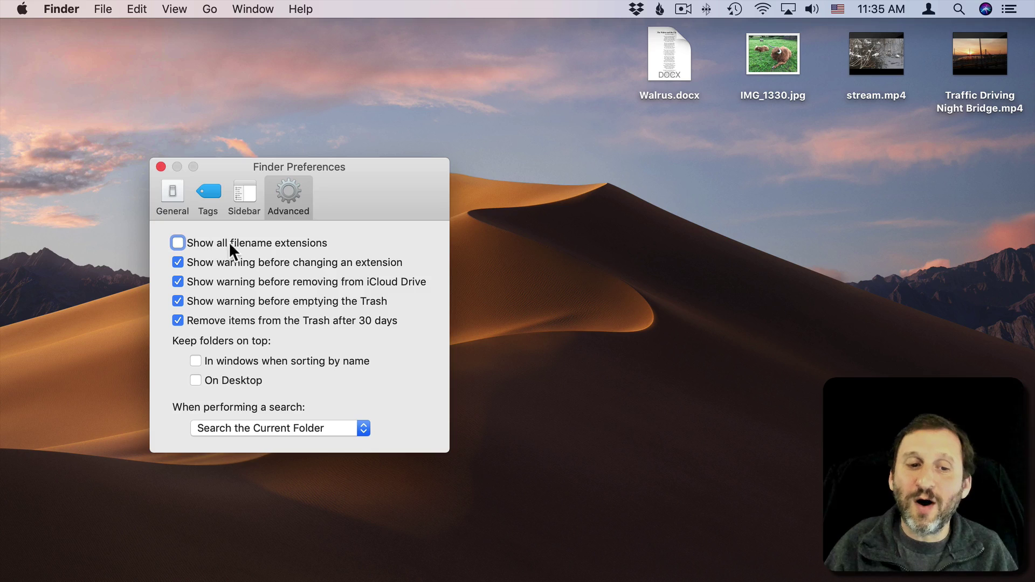
- Close the Finder preferences and view the file information for IMG_1330.jpg on the desktop
{"action": "left_click", "coordinate": [160, 166]}
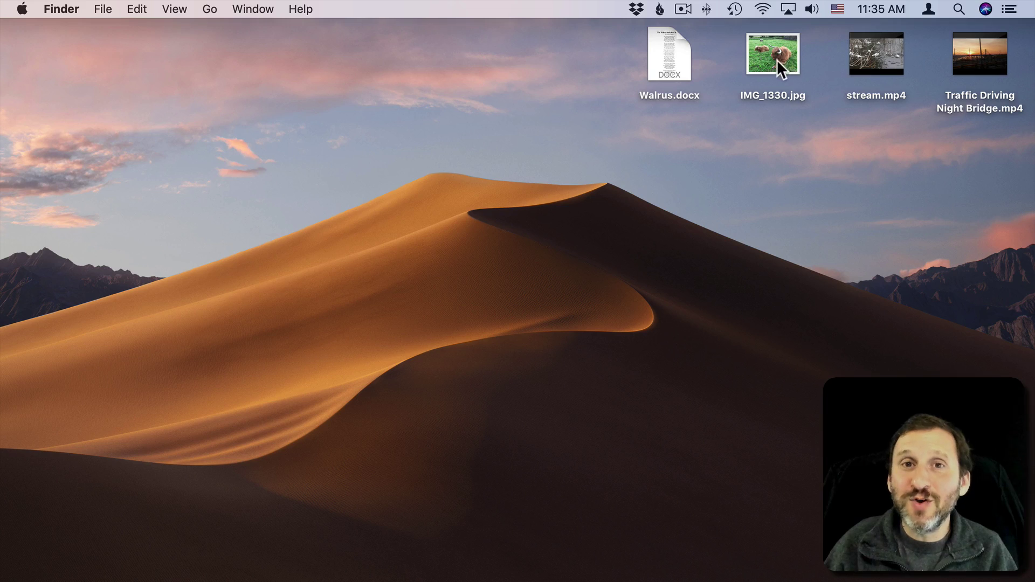
{"action": "left_click", "coordinate": [764, 45]}
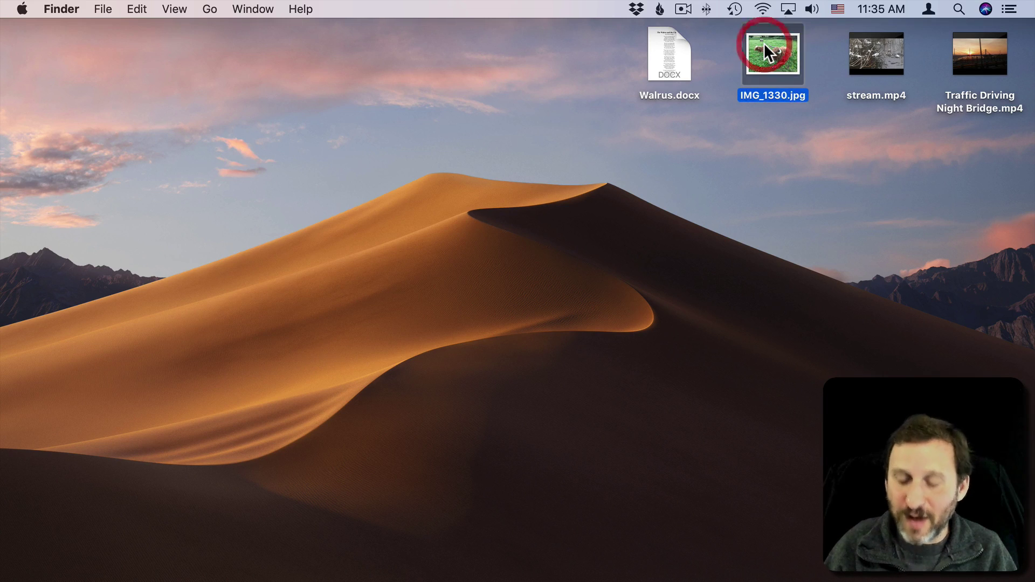
{"action": "key", "text": "super+i"}
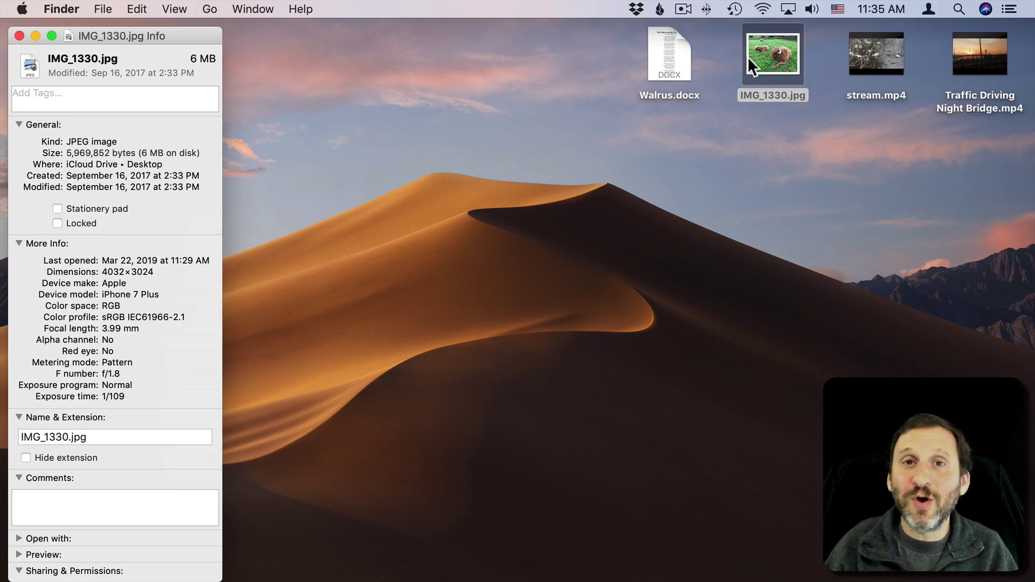
{"action": "left_click", "coordinate": [20, 36]}
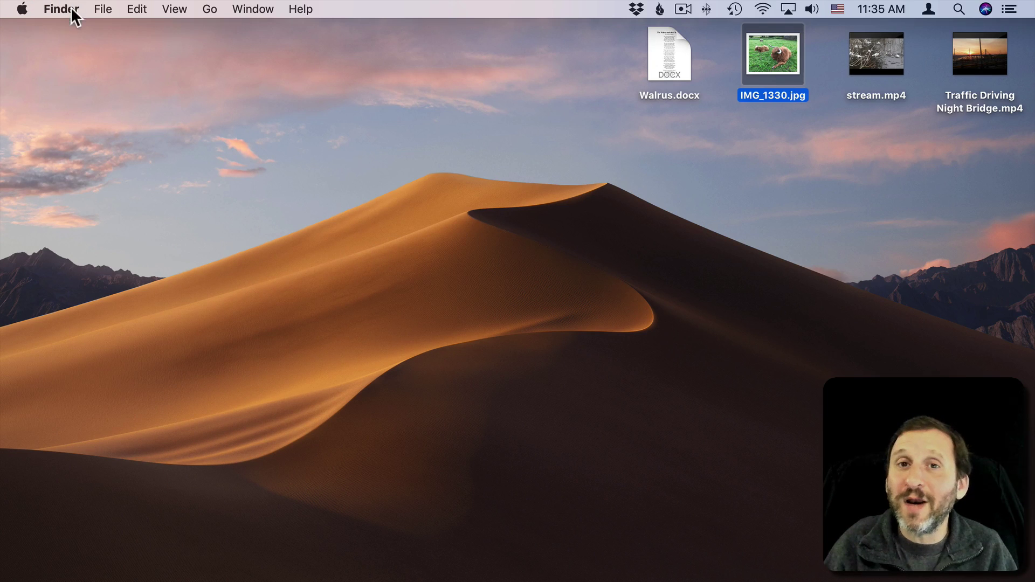
{"action": "left_click", "coordinate": [161, 111]}
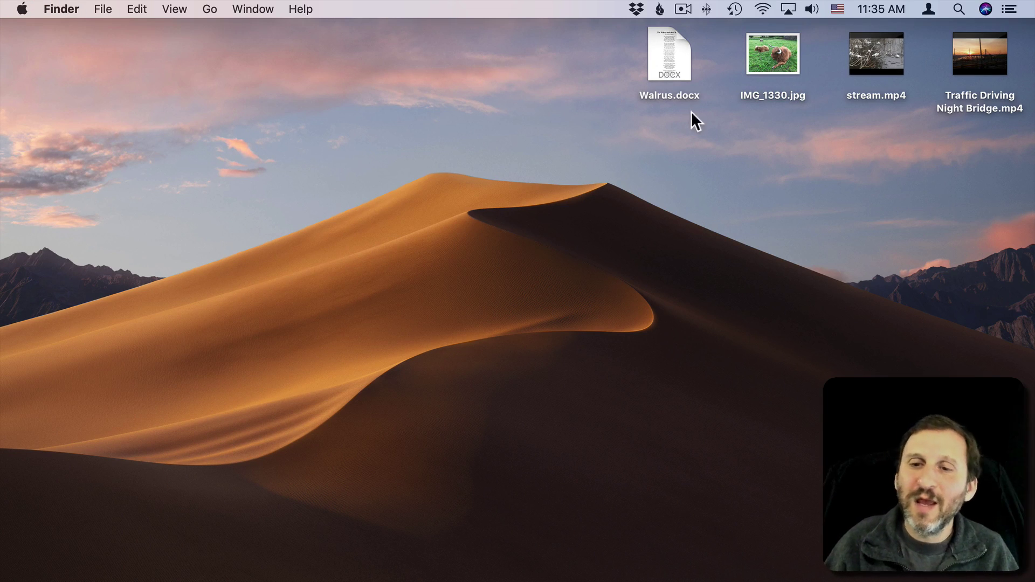
{"action": "left_click", "coordinate": [678, 130]}
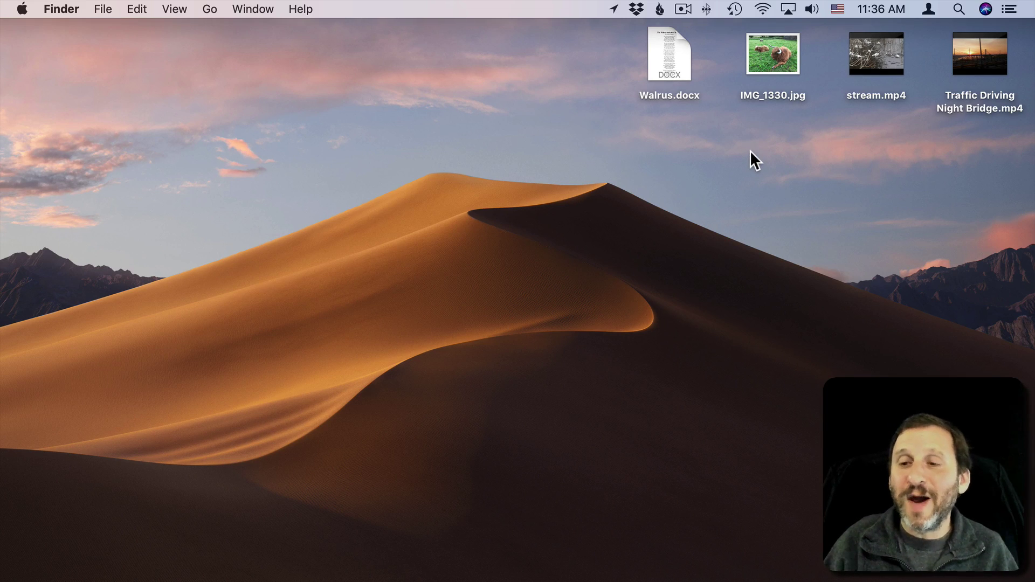
- Open IMG_1330.jpg in Preview and inspect its general document information
{"action": "double_click", "coordinate": [789, 68]}
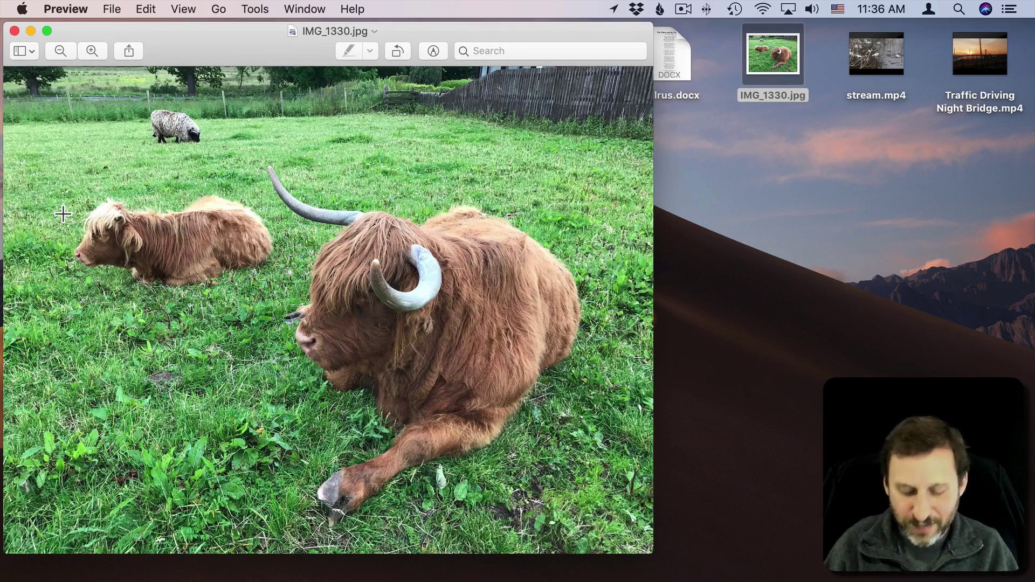
{"action": "key", "text": "super+i"}
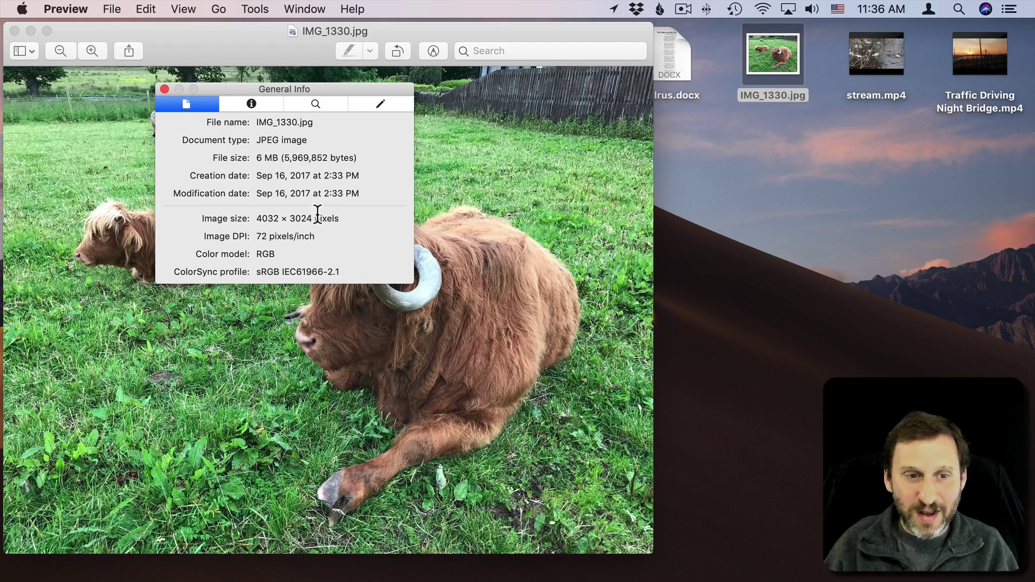
{"action": "left_click", "coordinate": [14, 31]}
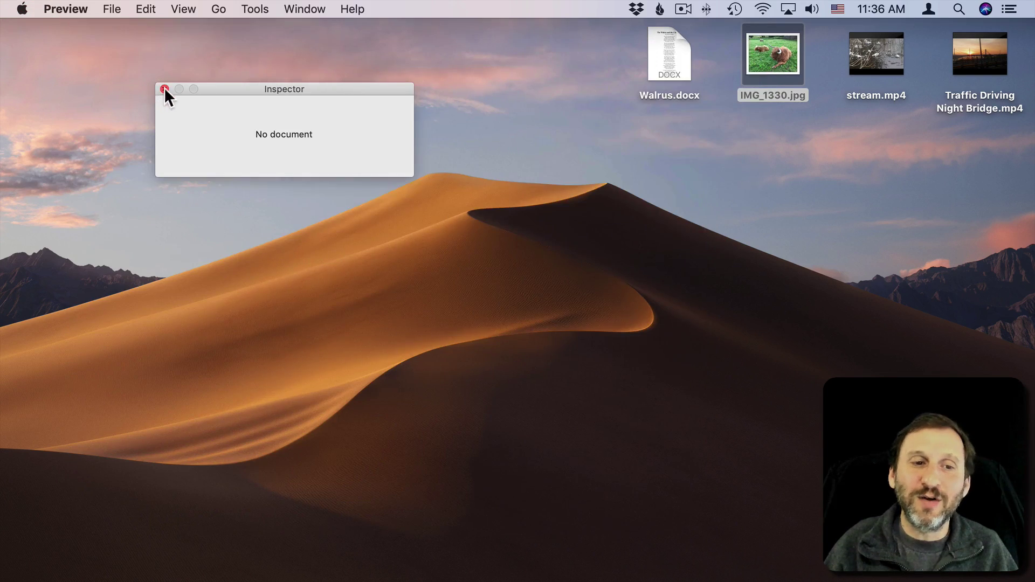
{"action": "left_click", "coordinate": [164, 88]}
- Rename IMG_1330.jpg on the desktop as IMG_1330.jpeg and open it to check the picture
{"action": "left_click", "coordinate": [800, 92]}
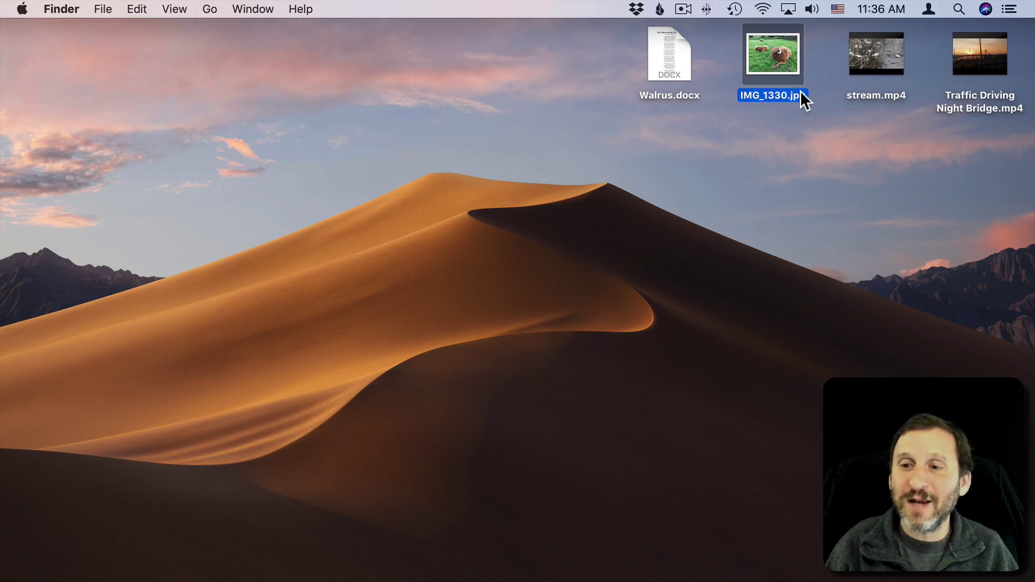
{"action": "left_click", "coordinate": [791, 96]}
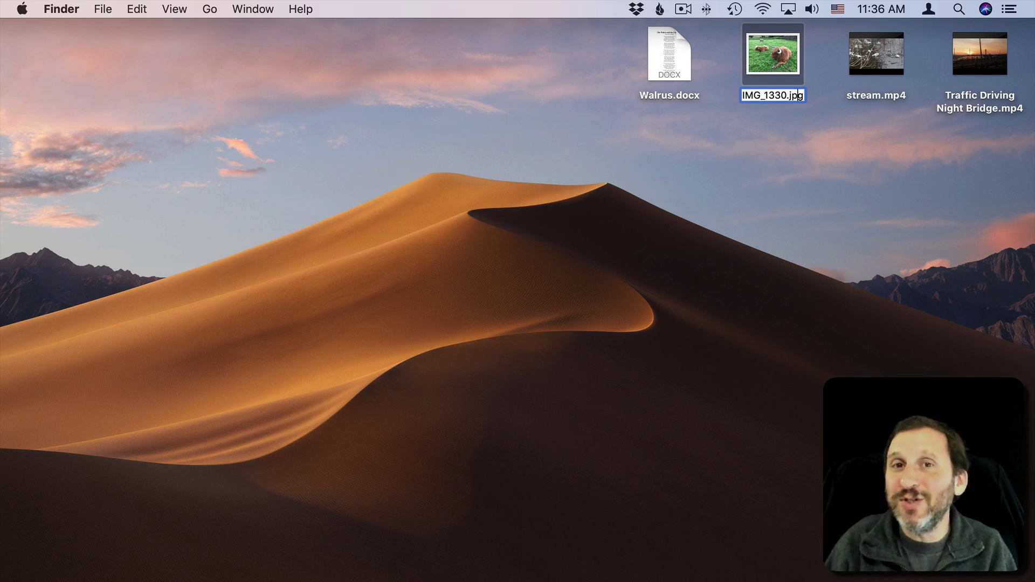
{"action": "type", "text": "e"}
{"action": "key", "text": "Return"}
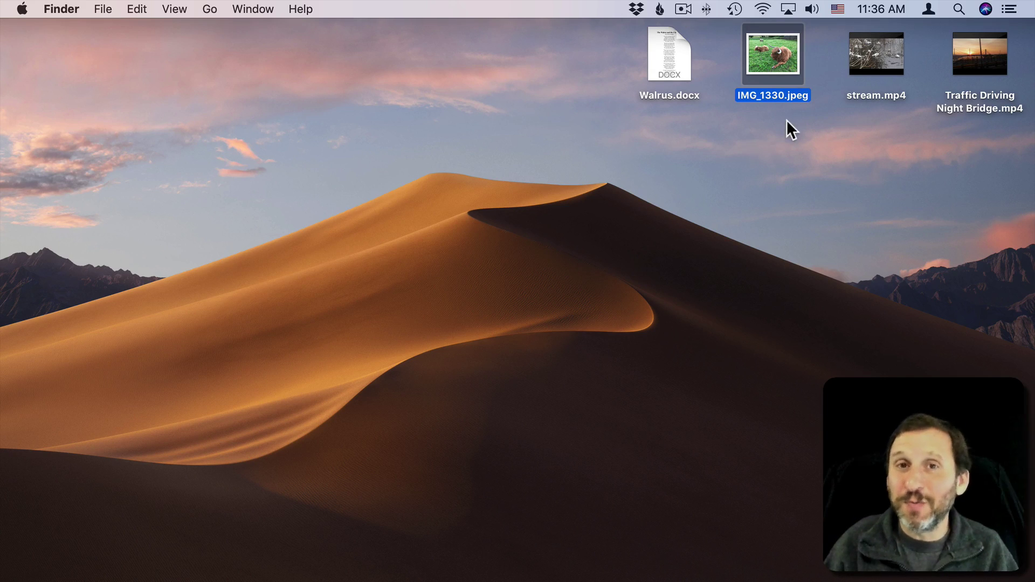
{"action": "double_click", "coordinate": [794, 62]}
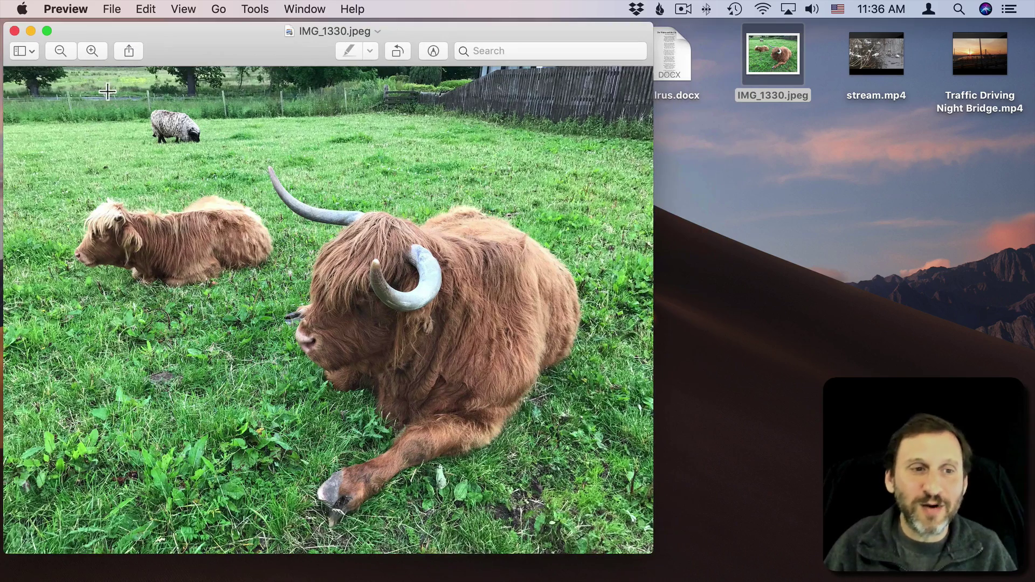
{"action": "left_click", "coordinate": [15, 31]}
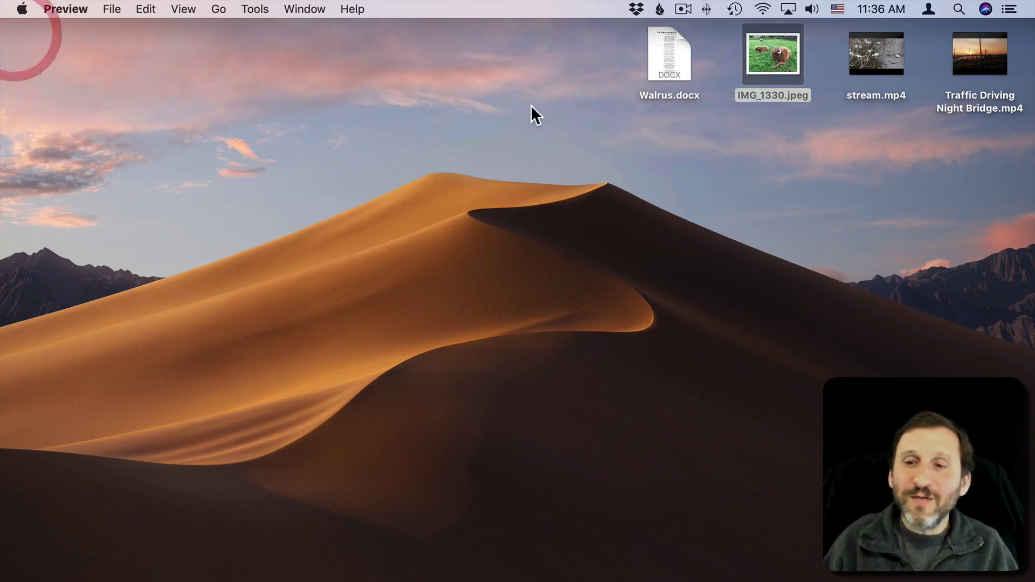
- Rename the cow picture back to IMG_1330.jpg by removing the e from its extension
{"action": "left_click", "coordinate": [748, 133]}
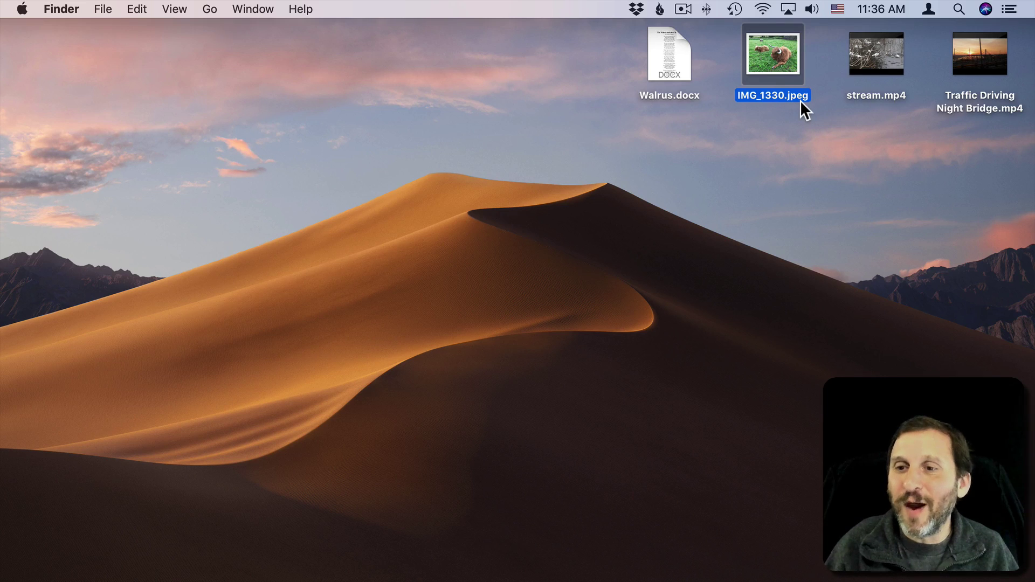
{"action": "left_click", "coordinate": [800, 98]}
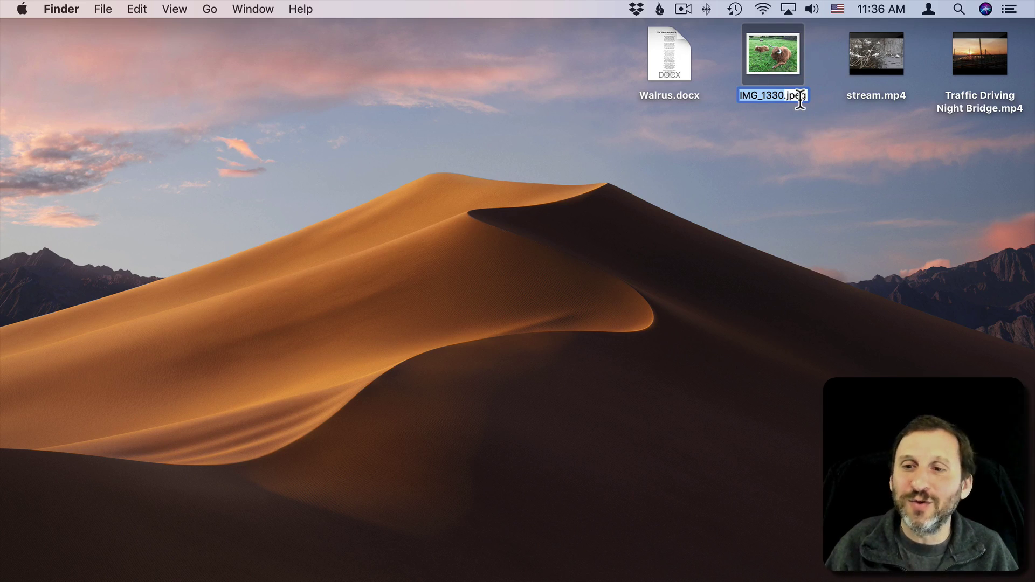
{"action": "key", "text": "Right"}
{"action": "key", "text": "Right"}
{"action": "key", "text": "BackSpace"}
{"action": "key", "text": "Return"}
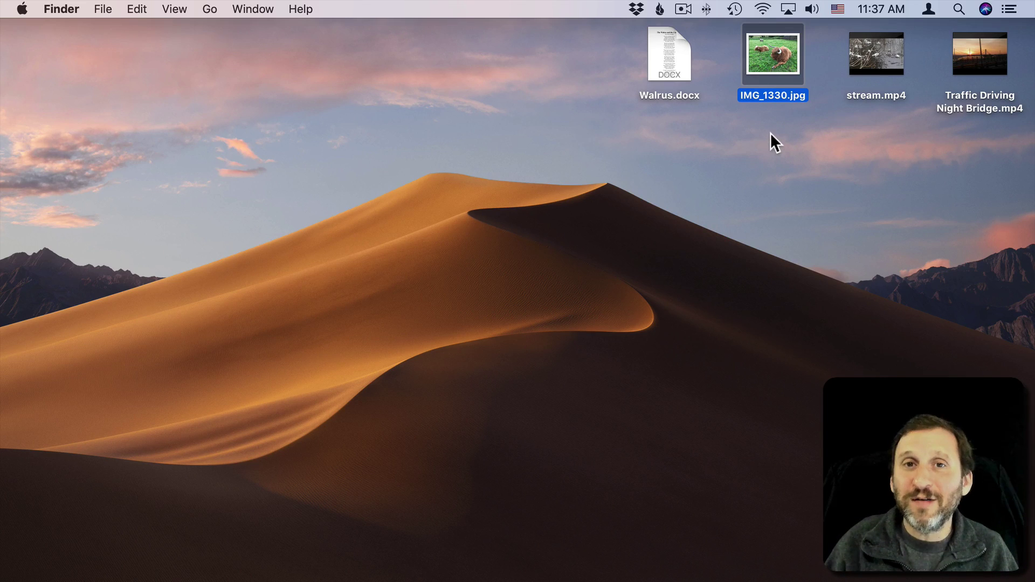
- Remove the extension from the picture's file name, leaving IMG_1330, and open it to check the picture
{"action": "left_click", "coordinate": [780, 99]}
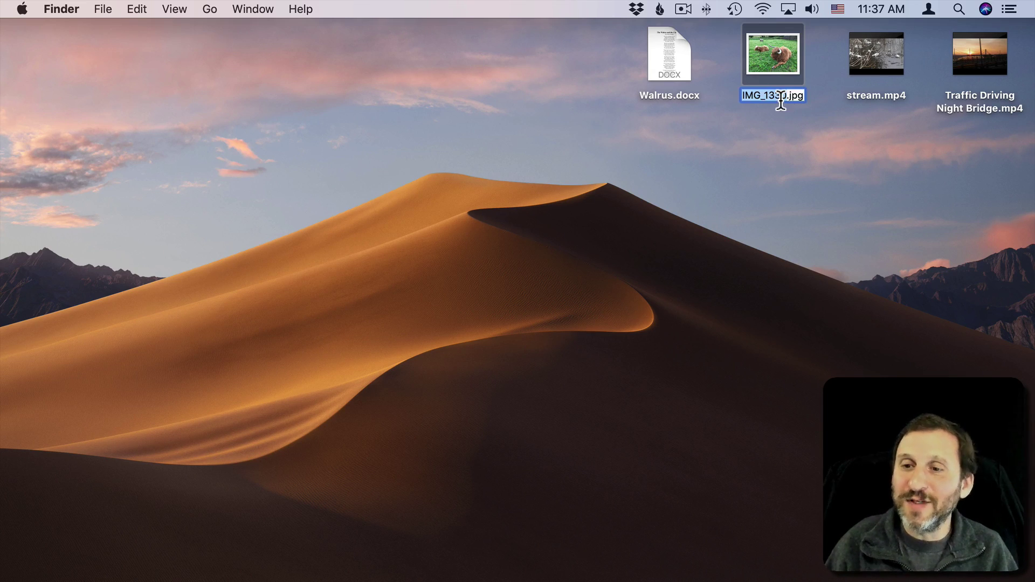
{"action": "key", "text": "BackSpace"}
{"action": "key", "text": "Return"}
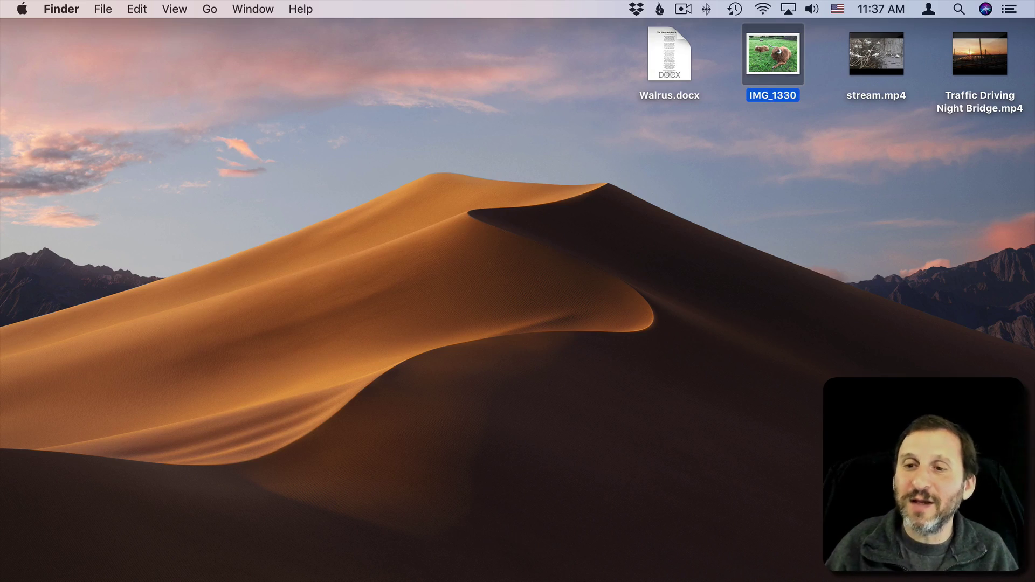
{"action": "double_click", "coordinate": [798, 61]}
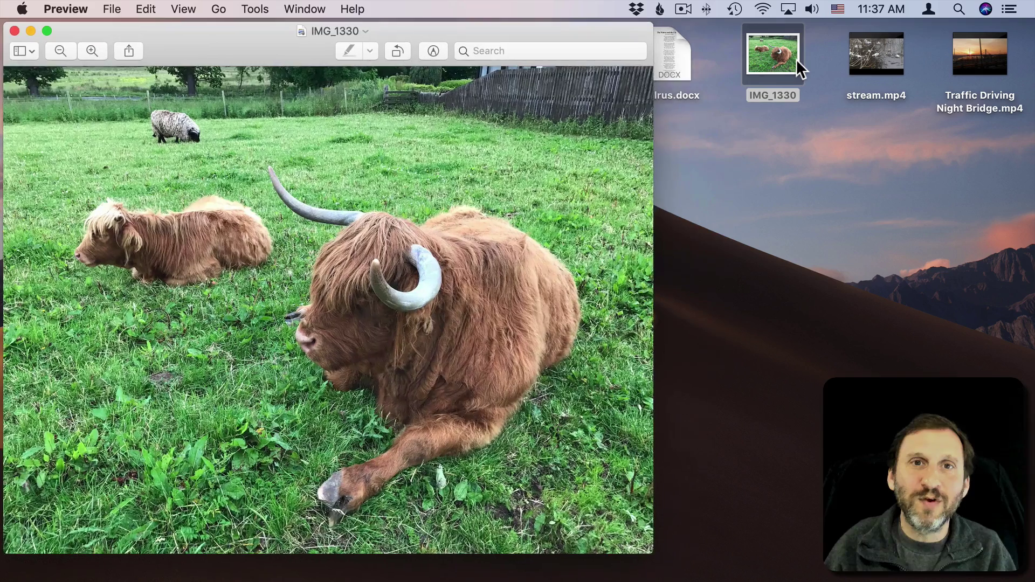
{"action": "key", "text": "super+w"}
- Rename the picture as IMG_1330.xxx and check how it opens
{"action": "left_click", "coordinate": [785, 97]}
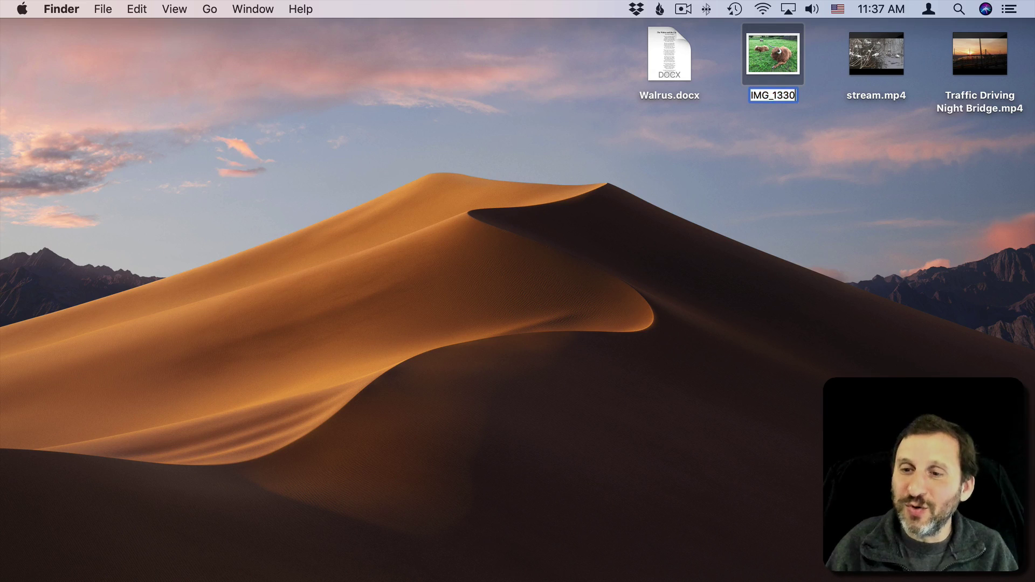
{"action": "type", "text": ".xxx"}
{"action": "key", "text": "Return"}
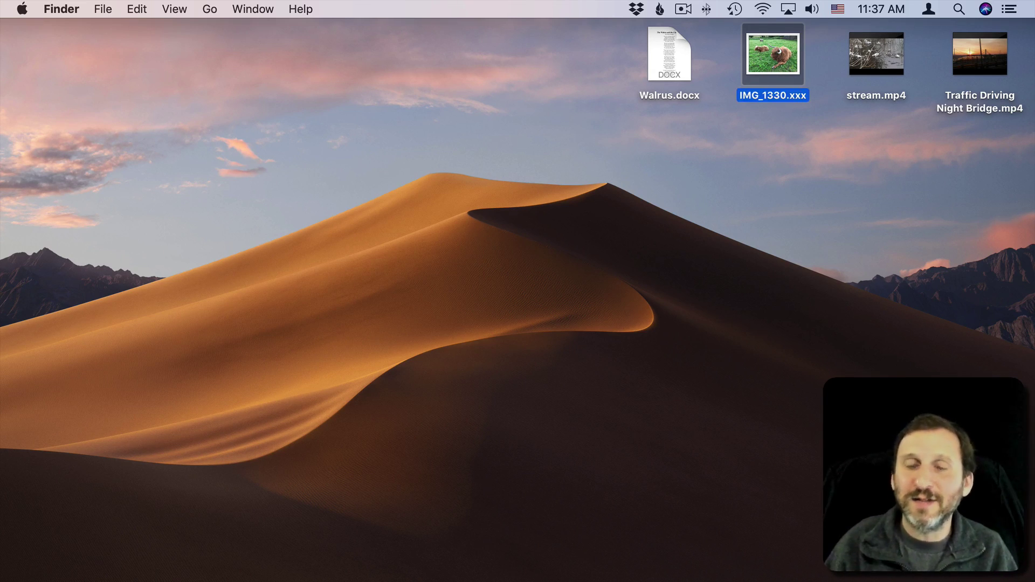
{"action": "double_click", "coordinate": [791, 69]}
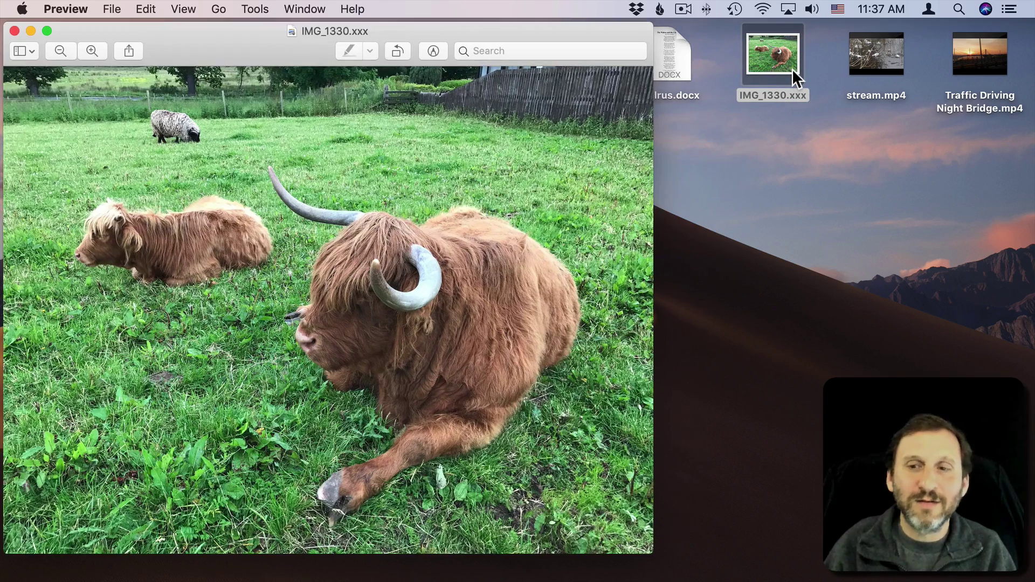
{"action": "key", "text": "super+w"}
- Rename the picture as IMG_1330.tiff, accepting the .tiff extension, and open it to check the picture
{"action": "left_click", "coordinate": [793, 98]}
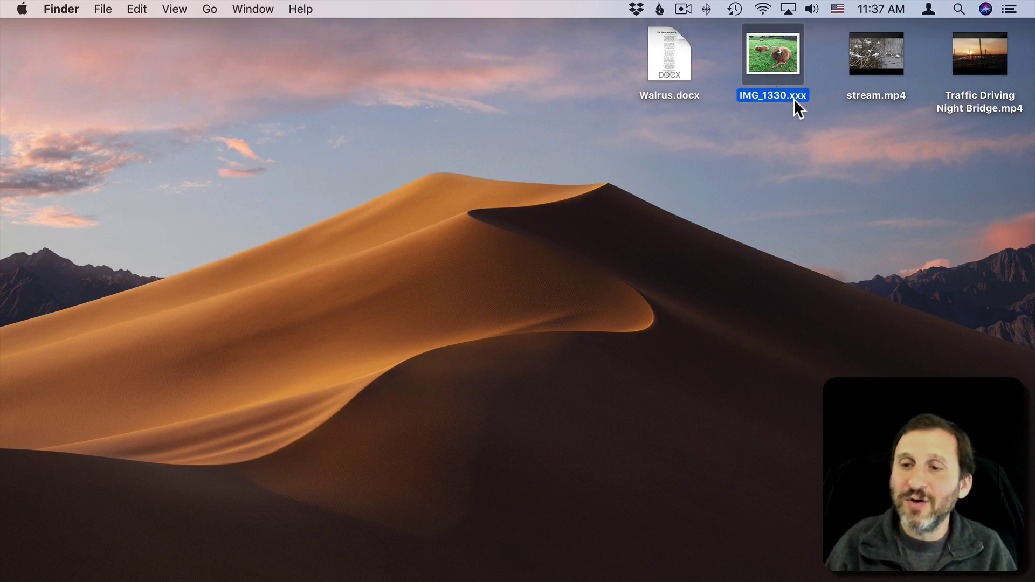
{"action": "key", "text": "Right"}
{"action": "key", "text": "BackSpace"}
{"action": "key", "text": "BackSpace"}
{"action": "key", "text": "BackSpace"}
{"action": "type", "text": "tiff"}
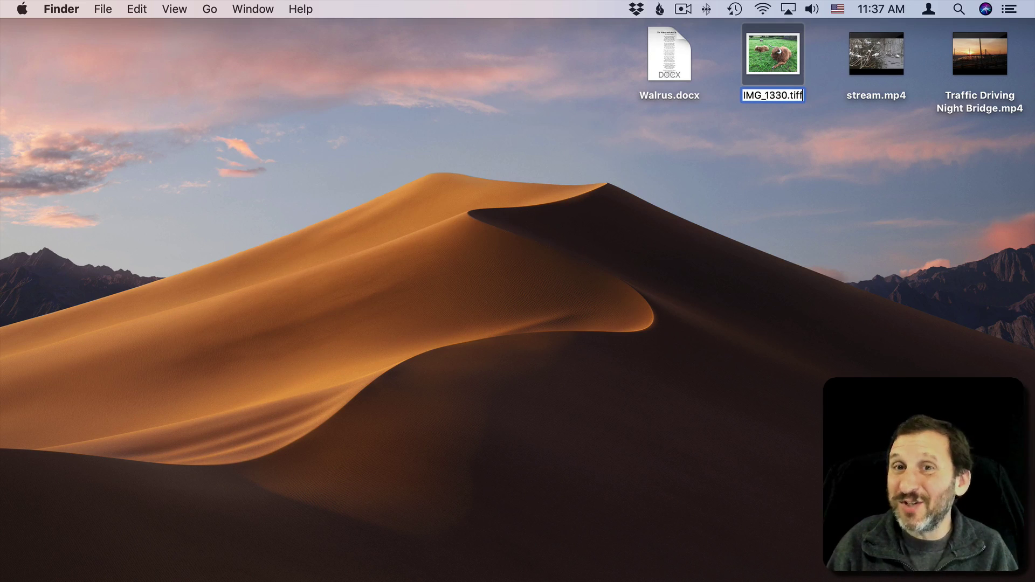
{"action": "key", "text": "Return"}
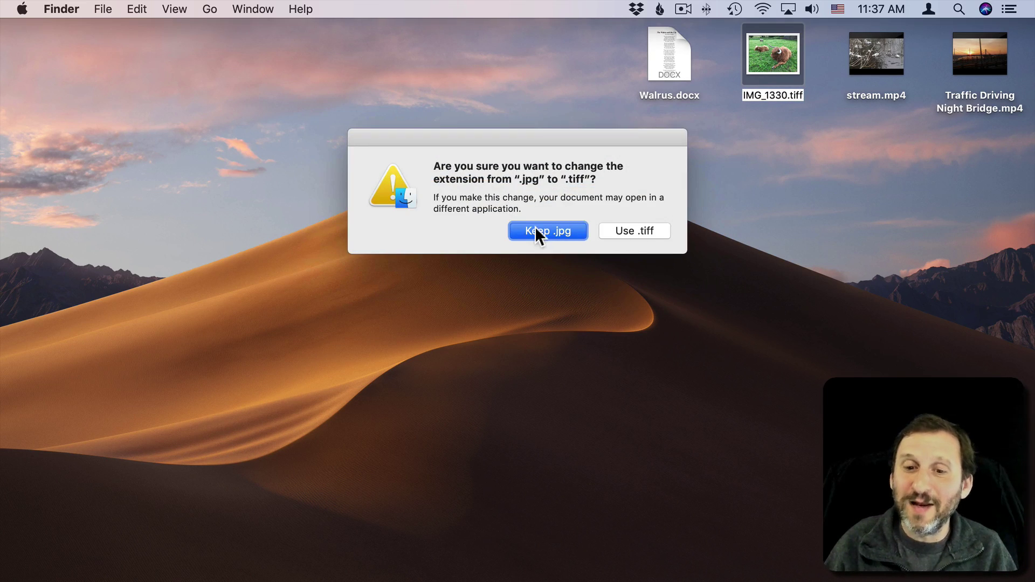
{"action": "left_click", "coordinate": [625, 235]}
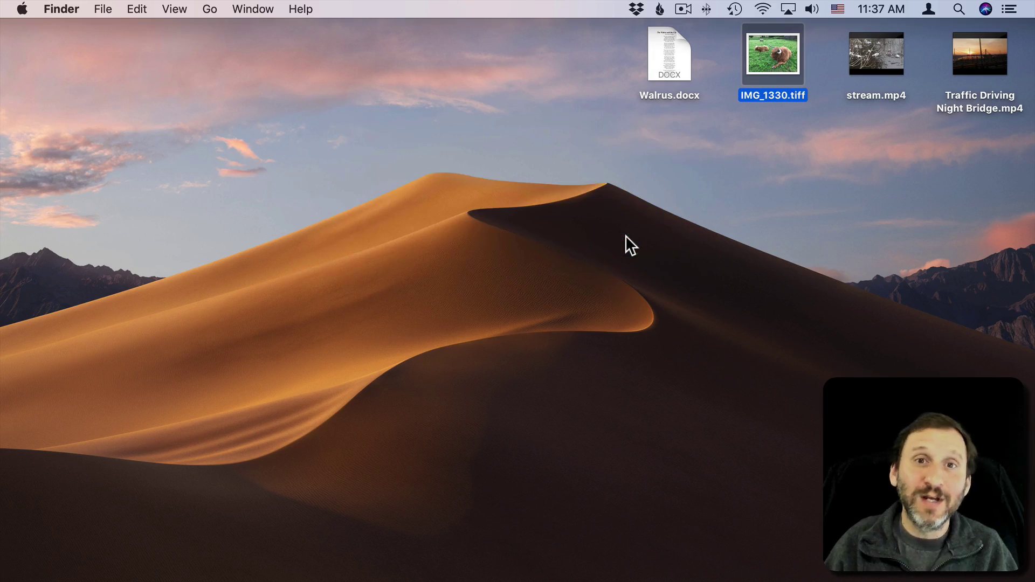
{"action": "double_click", "coordinate": [794, 70]}
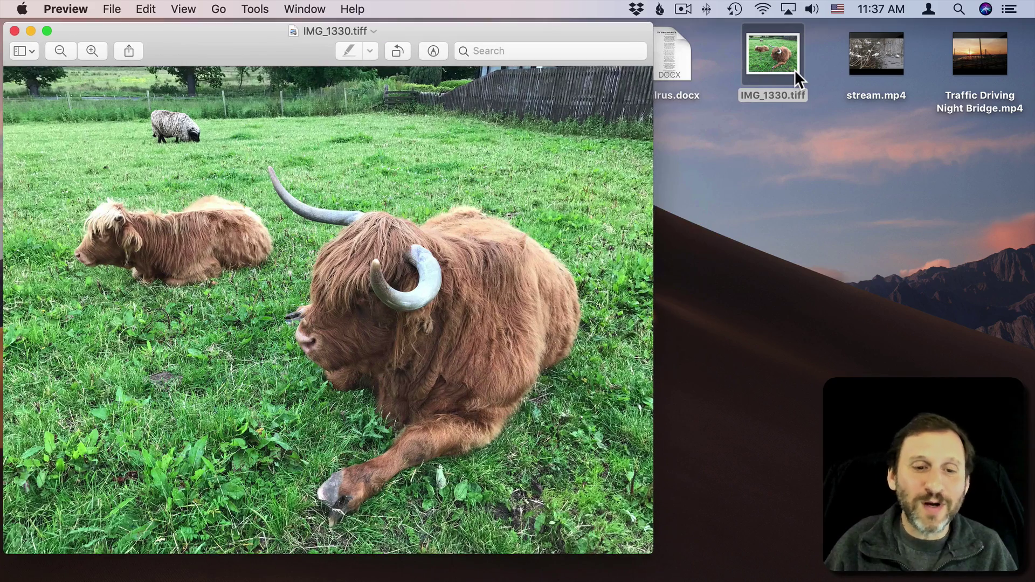
{"action": "left_click", "coordinate": [13, 31]}
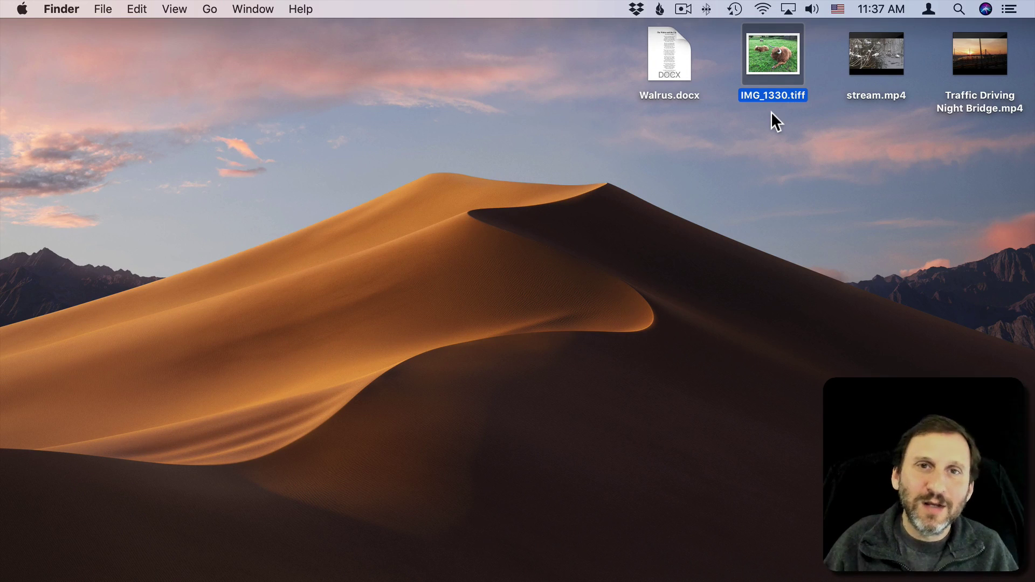
- Restore the picture's file name to IMG_1330.jpg, accepting the .jpg extension
{"action": "left_click", "coordinate": [795, 95]}
{"action": "key", "text": "Right"}
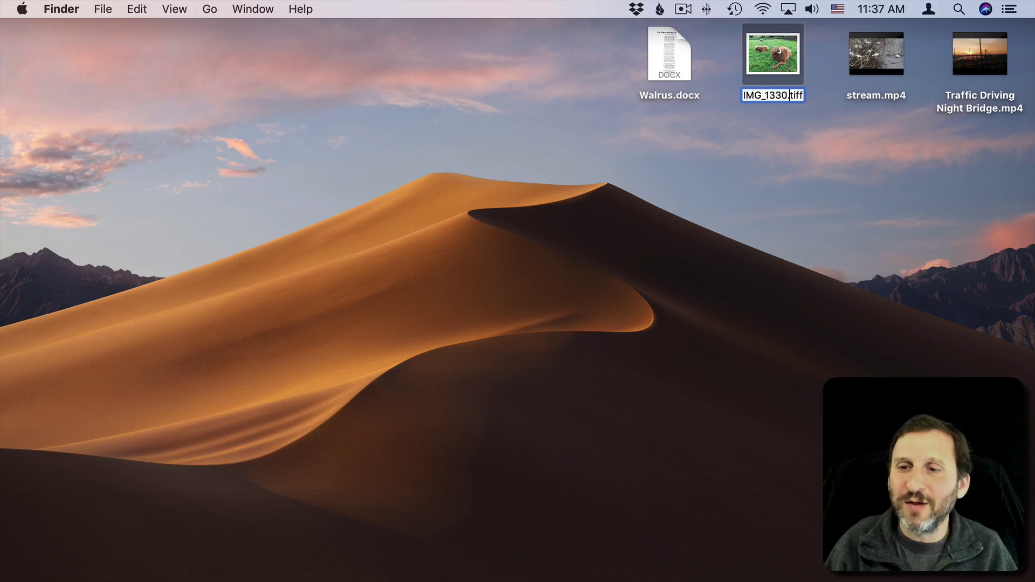
{"action": "key", "text": "shift+Right"}
{"action": "key", "text": "shift+Right"}
{"action": "key", "text": "shift+Right"}
{"action": "key", "text": "shift+Right"}
{"action": "type", "text": "jpg"}
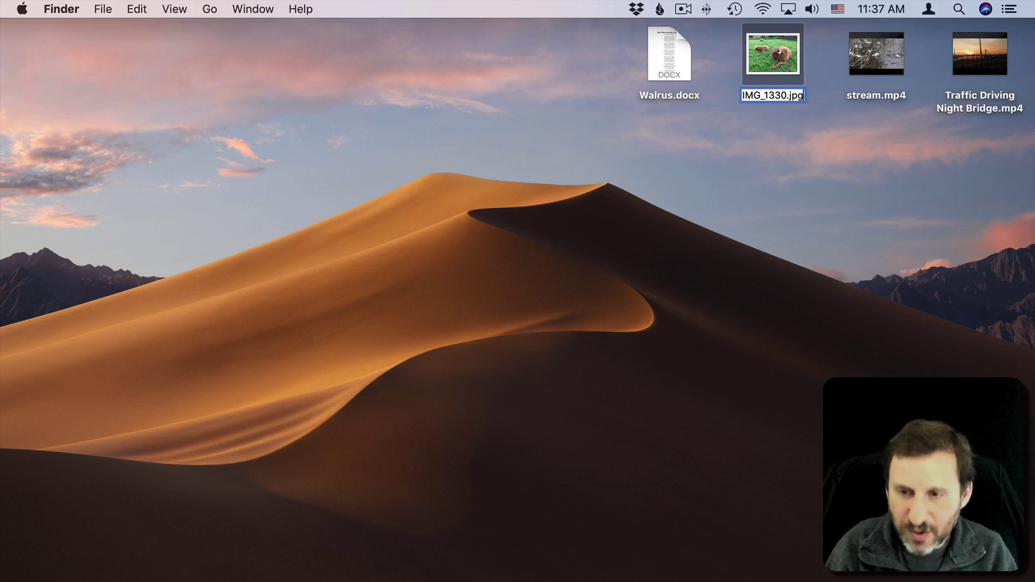
{"action": "key", "text": "Return"}
{"action": "left_click", "coordinate": [629, 223]}
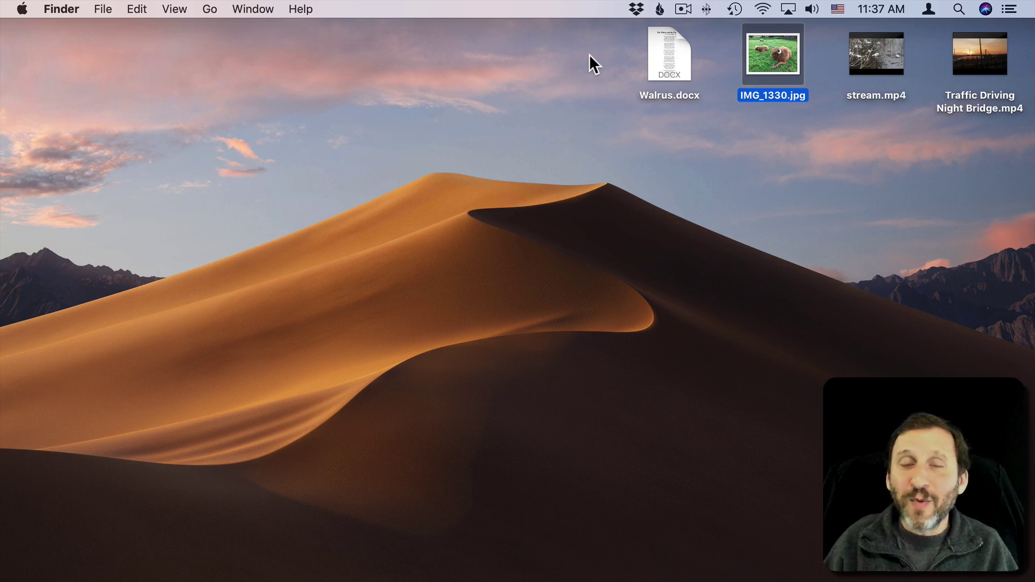
- Rename Walrus.docx as Walrus.jpg, accepting the .jpg extension, and try to open it to check how it is handled
{"action": "left_click", "coordinate": [688, 98]}
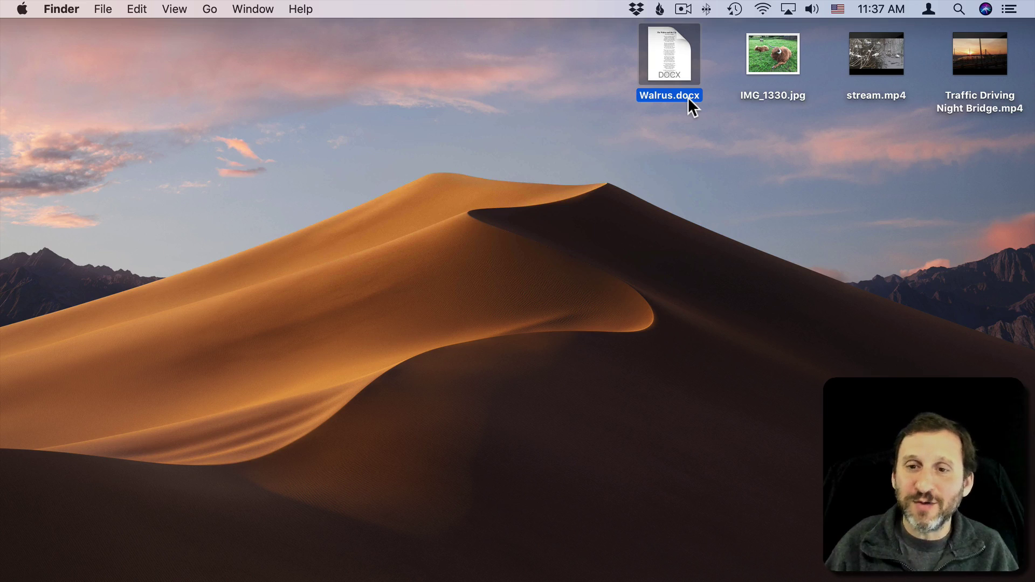
{"action": "key", "text": "Return"}
{"action": "key", "text": "Right"}
{"action": "key", "text": "shift+Right"}
{"action": "key", "text": "shift+Right"}
{"action": "key", "text": "shift+Right"}
{"action": "key", "text": "shift+Right"}
{"action": "key", "text": "shift+Right"}
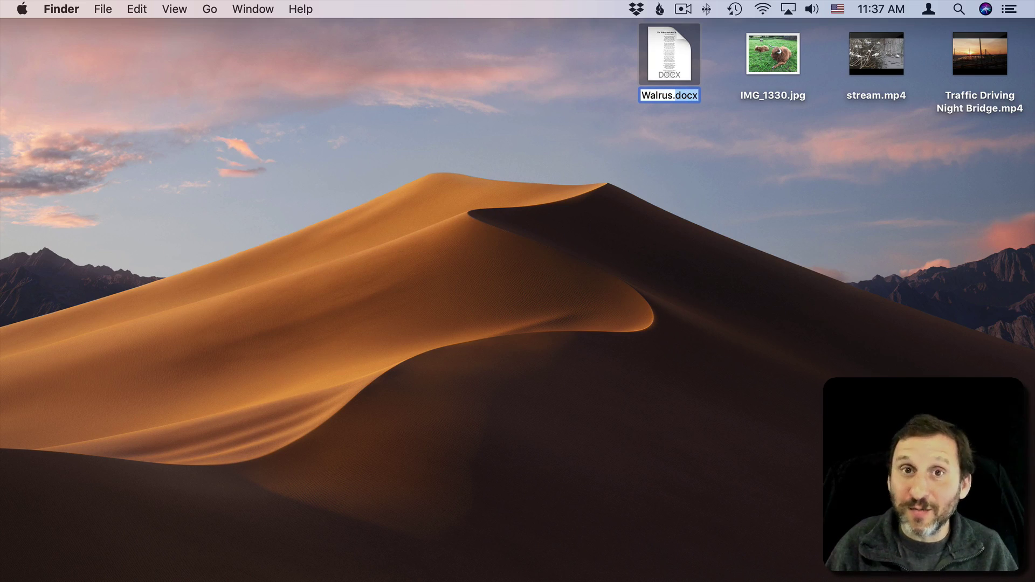
{"action": "type", "text": ".jpg"}
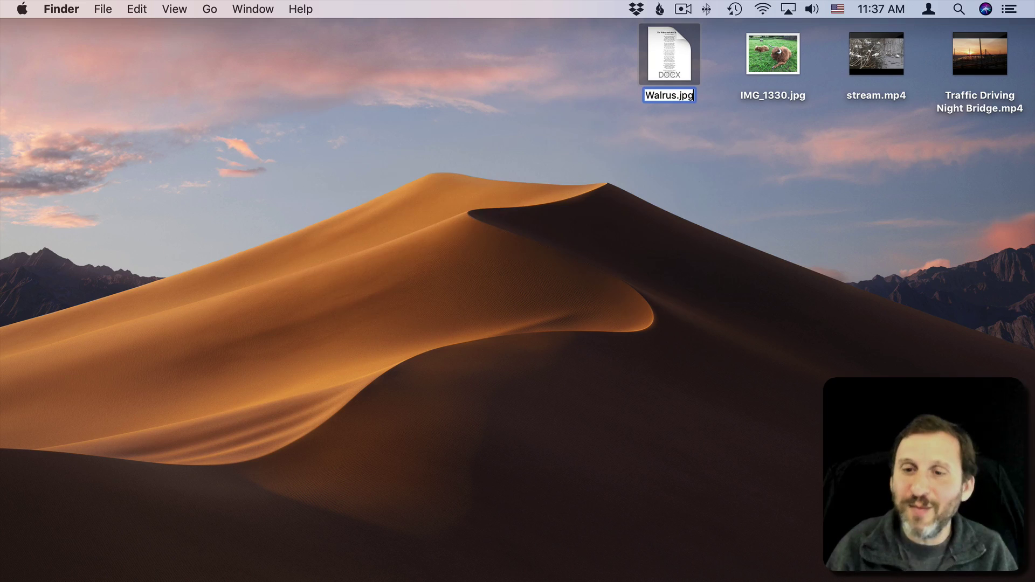
{"action": "key", "text": "Return"}
{"action": "left_click", "coordinate": [626, 230]}
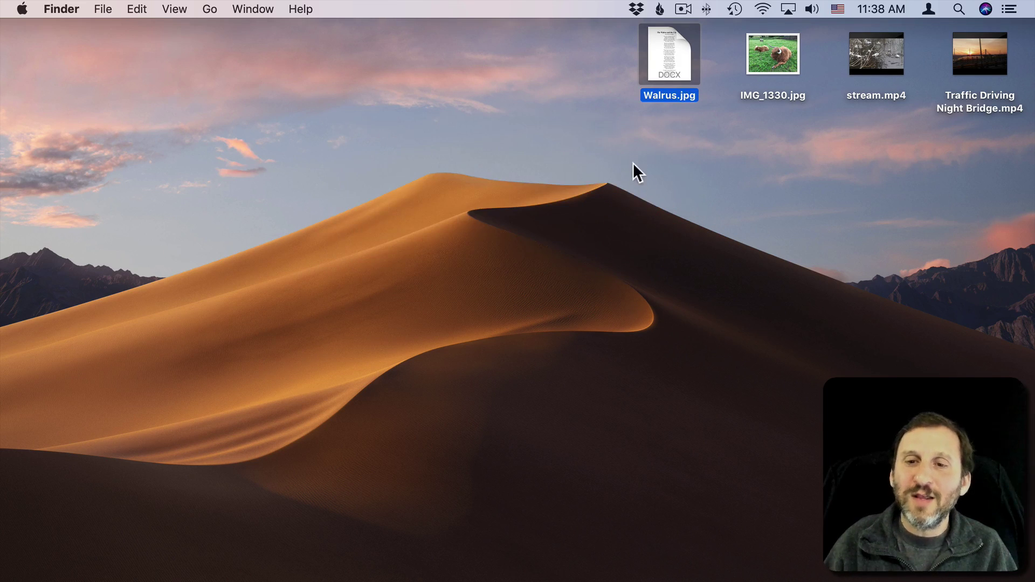
{"action": "double_click", "coordinate": [663, 53]}
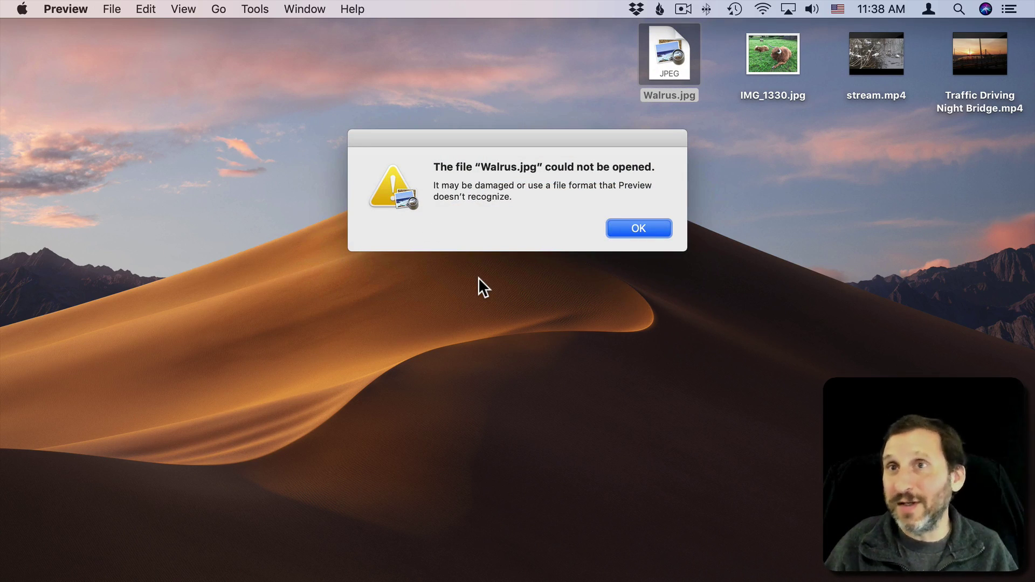
{"action": "left_click", "coordinate": [626, 231]}
- Restore the Walrus document's file name to Walrus.docx, accepting the .docx extension
{"action": "left_click", "coordinate": [678, 92]}
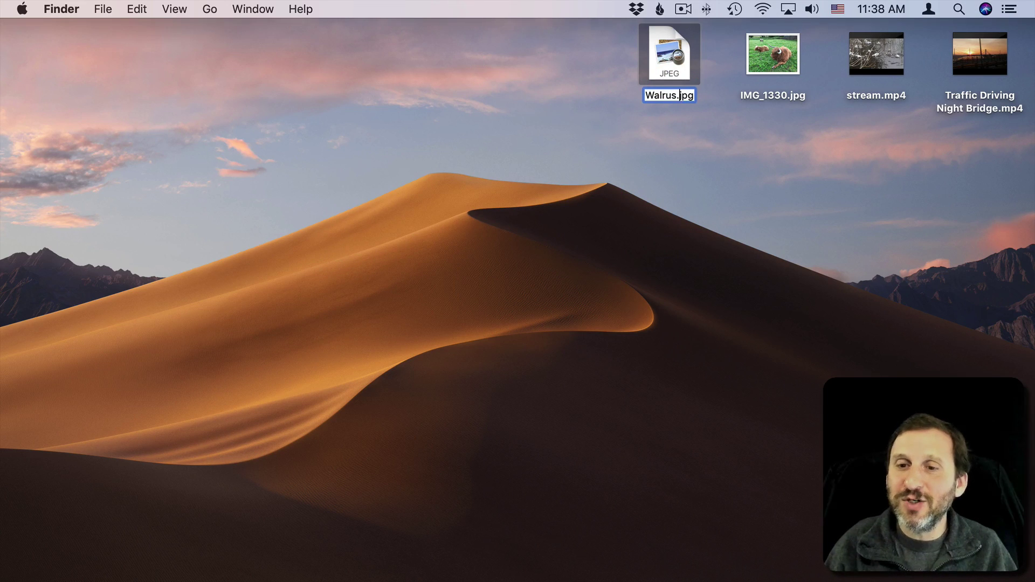
{"action": "key", "text": "shift+Right"}
{"action": "key", "text": "shift+Right"}
{"action": "key", "text": "shift+Right"}
{"action": "type", "text": "docx"}
{"action": "key", "text": "Return"}
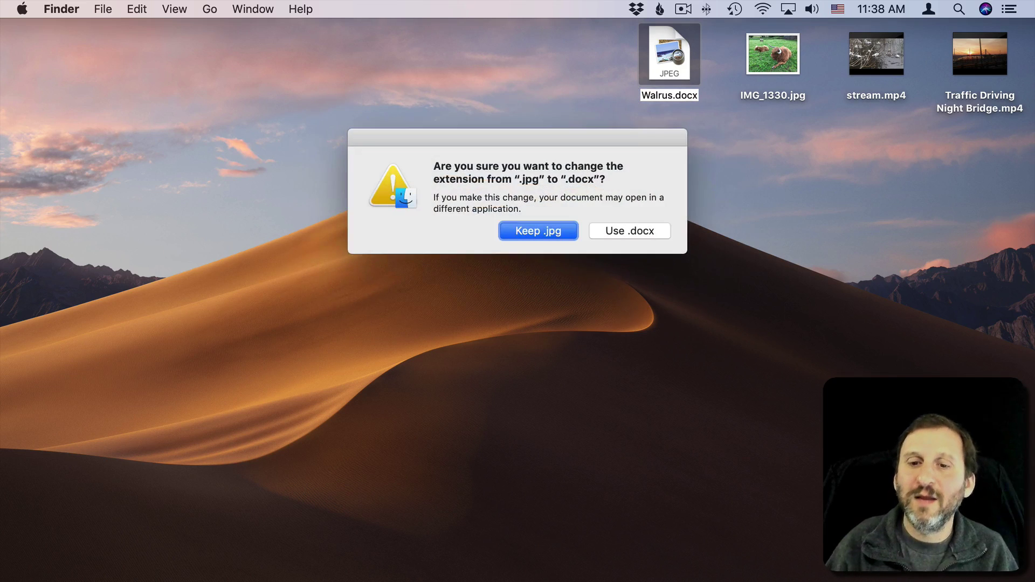
{"action": "left_click", "coordinate": [640, 226]}
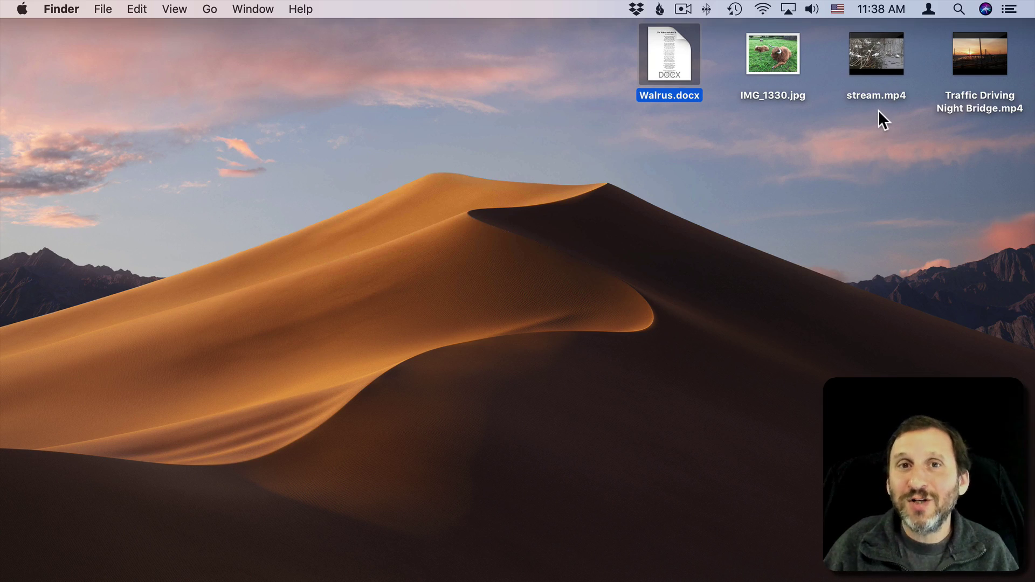
{"action": "left_click", "coordinate": [898, 106]}
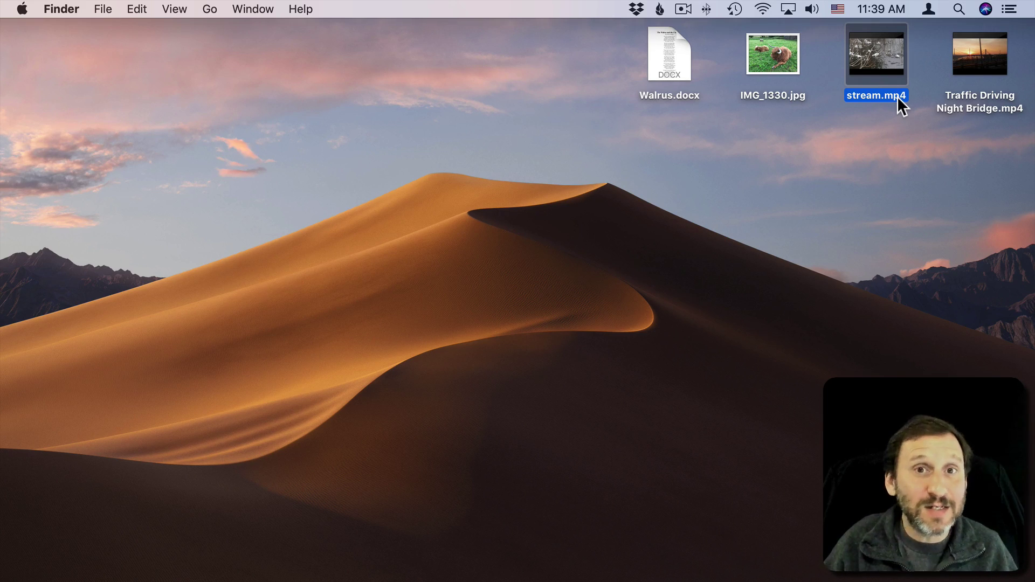
{"action": "left_click", "coordinate": [884, 121]}
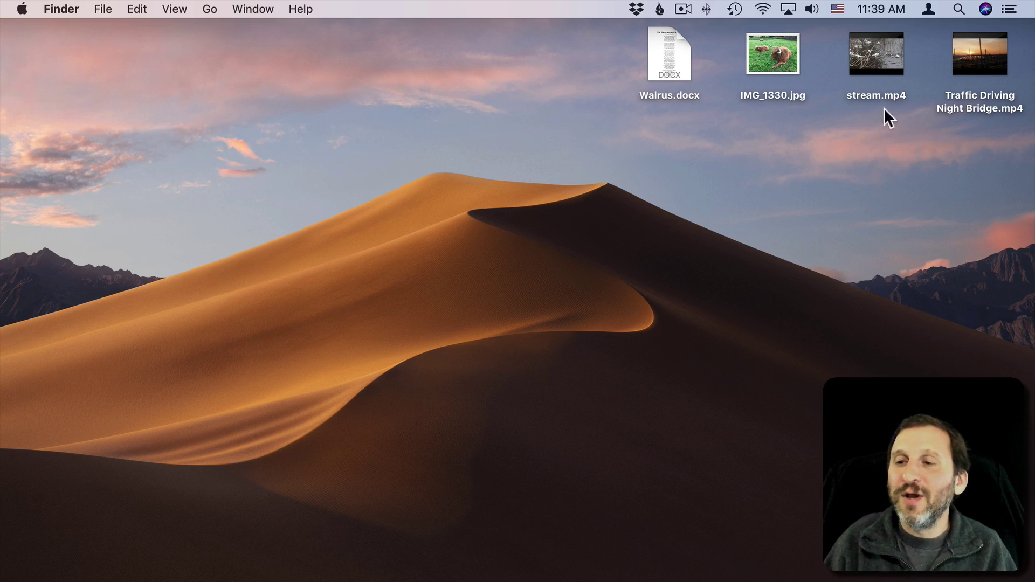
- Open the Traffic Driving Night Bridge.mp4 video to check that it plays, and close it
{"action": "left_click", "coordinate": [901, 89]}
{"action": "double_click", "coordinate": [963, 69]}
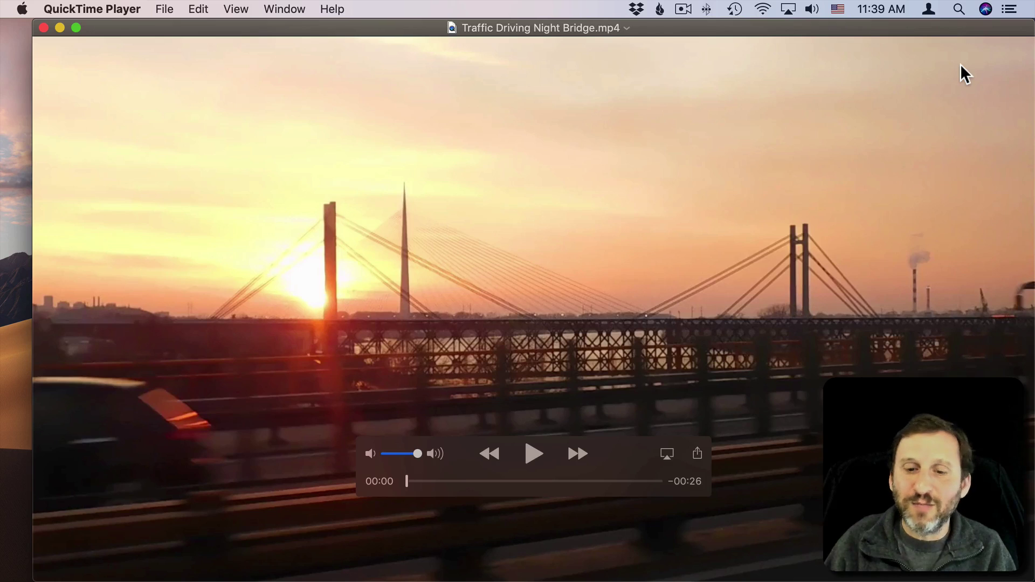
{"action": "key", "text": "super+w"}
- Rename the bridge video as Traffic Driving Night Bridge.mov, accepting the .mov extension, and open it to check the video
{"action": "left_click", "coordinate": [997, 107]}
{"action": "key", "text": "Right"}
{"action": "key", "text": "Right"}
{"action": "key", "text": "shift+Right"}
{"action": "key", "text": "shift+Right"}
{"action": "key", "text": "shift+Right"}
{"action": "type", "text": "mov"}
{"action": "key", "text": "Return"}
{"action": "left_click", "coordinate": [645, 230]}
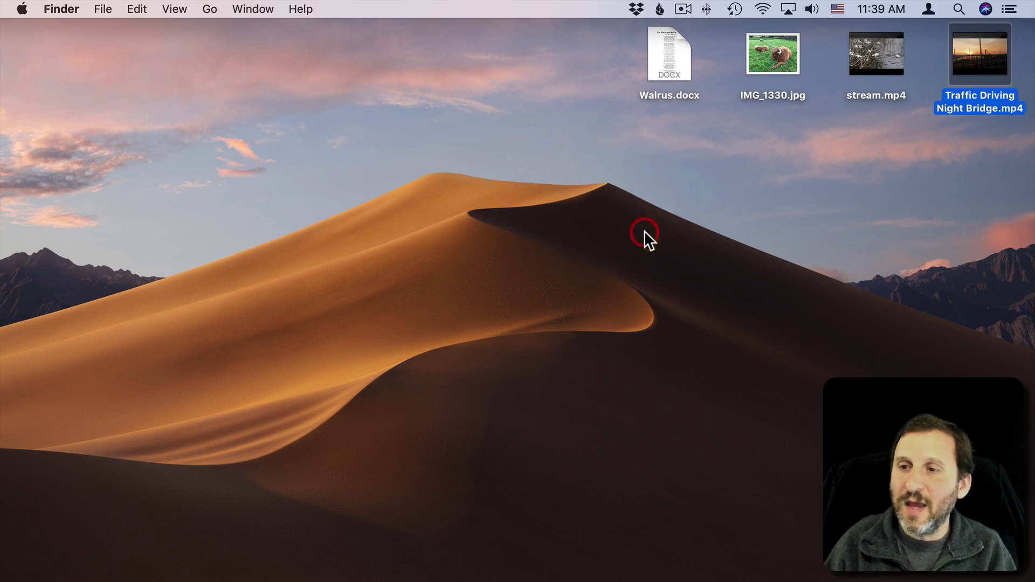
{"action": "double_click", "coordinate": [965, 67]}
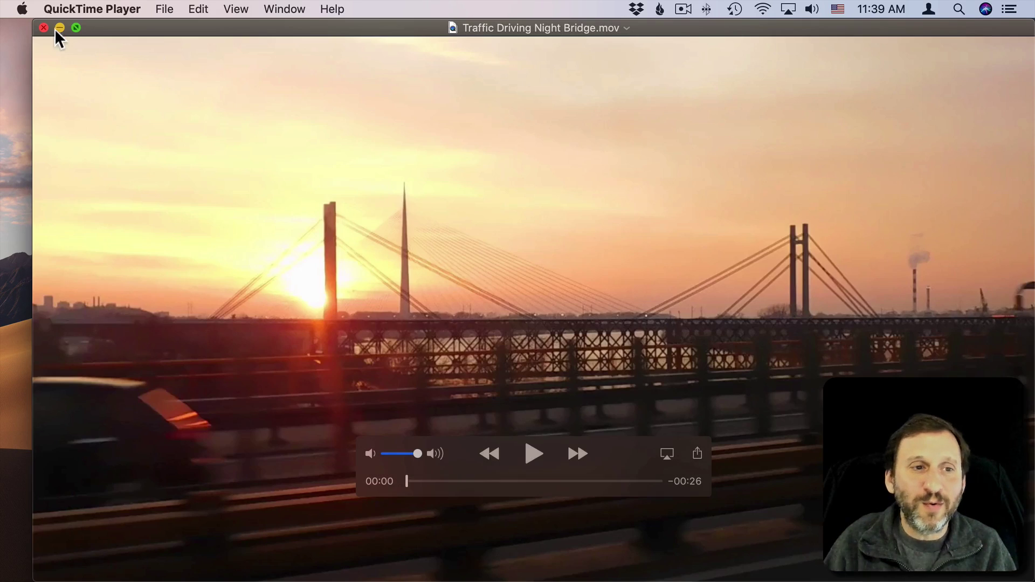
{"action": "left_click", "coordinate": [44, 27]}
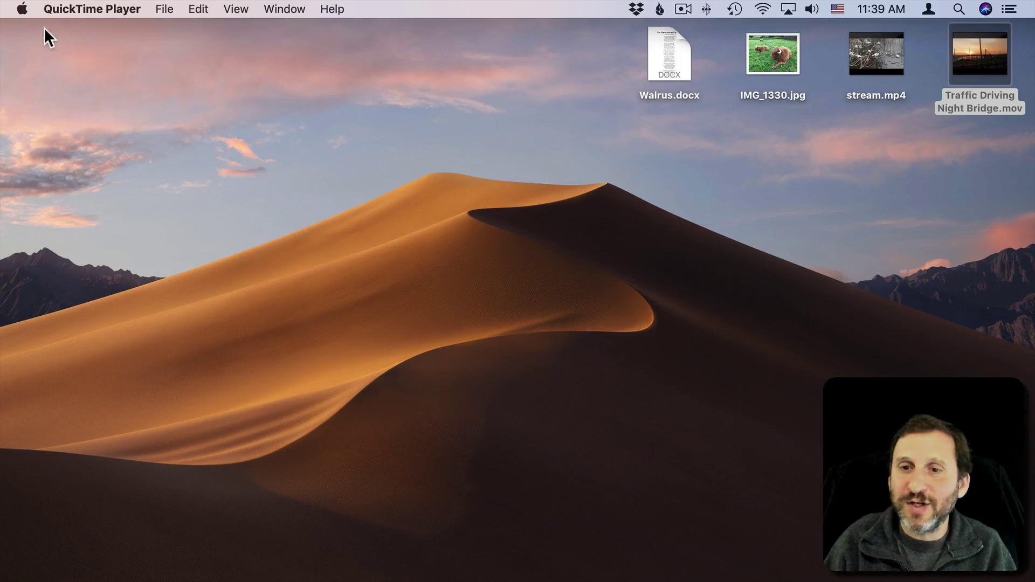
- Rename the bridge video as Traffic Driving Night Bridge.m4v, accepting the .m4v extension
{"action": "left_click", "coordinate": [989, 108]}
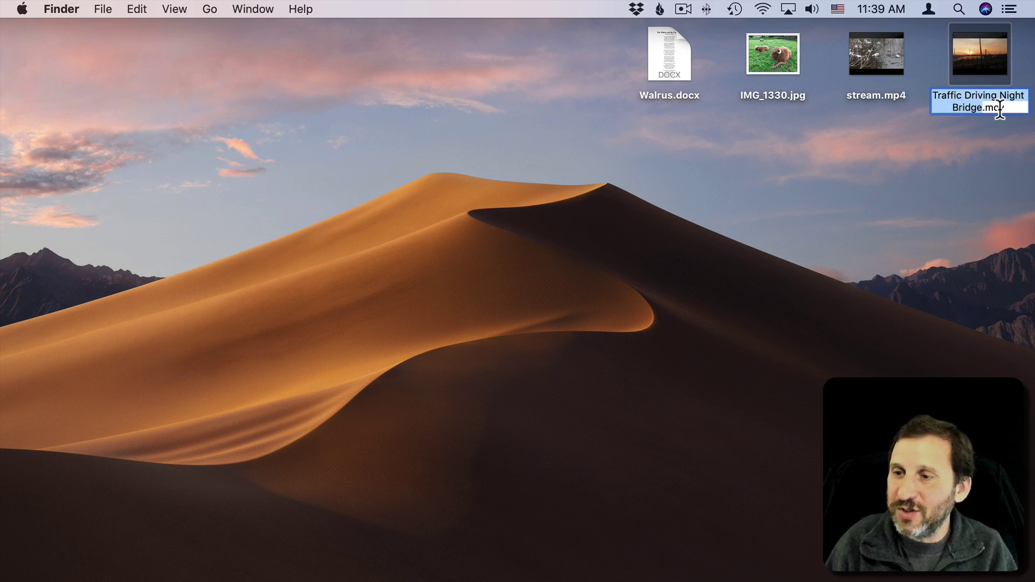
{"action": "left_click_drag", "start_coordinate": [993, 107], "coordinate": [1005, 107]}
{"action": "type", "text": "m4v"}
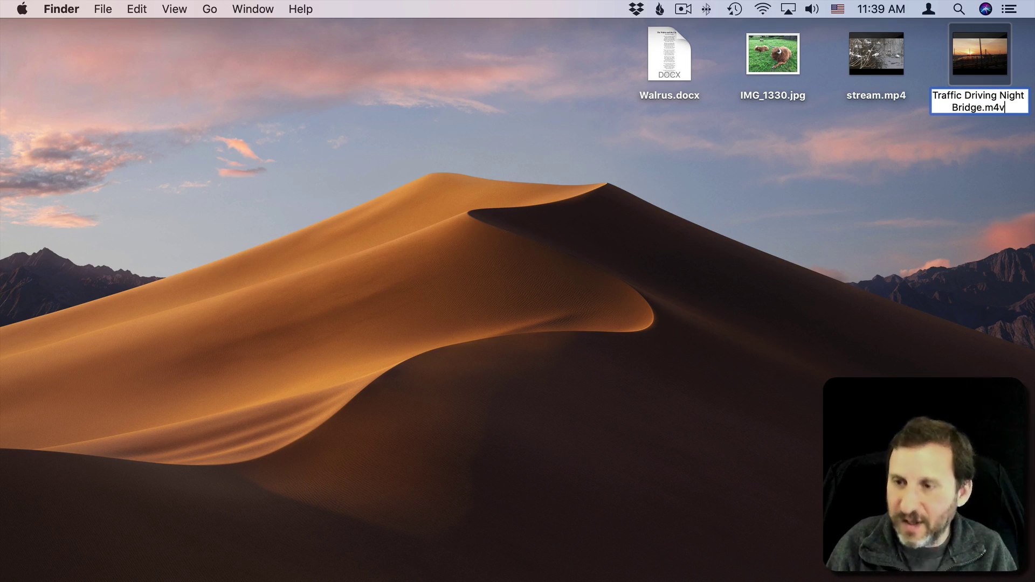
{"action": "key", "text": "Return"}
{"action": "left_click", "coordinate": [634, 233]}
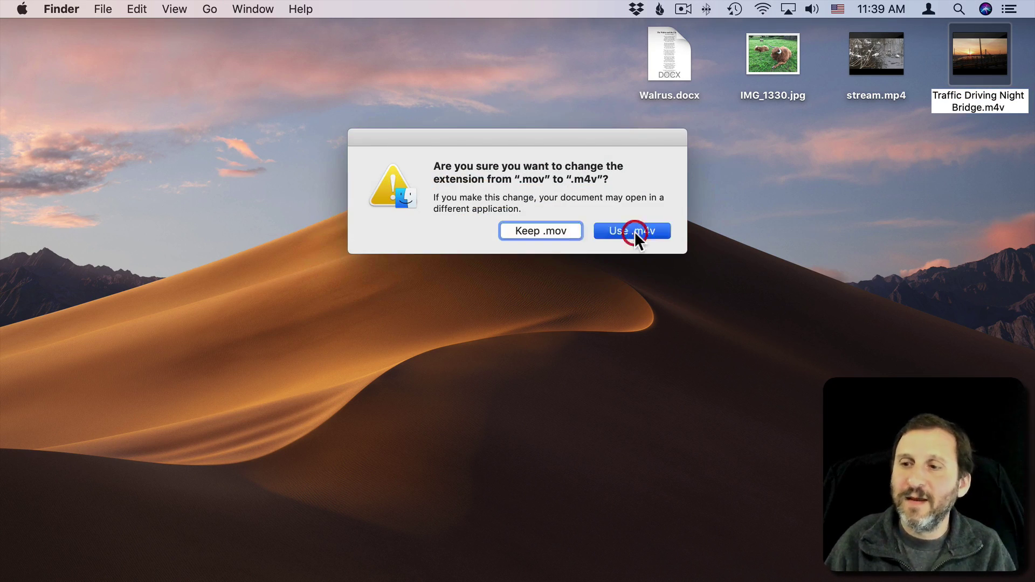
{"action": "left_click", "coordinate": [777, 190]}
- Open the bridge video and examine its format details in the movie inspector, closing both when done
{"action": "double_click", "coordinate": [993, 64]}
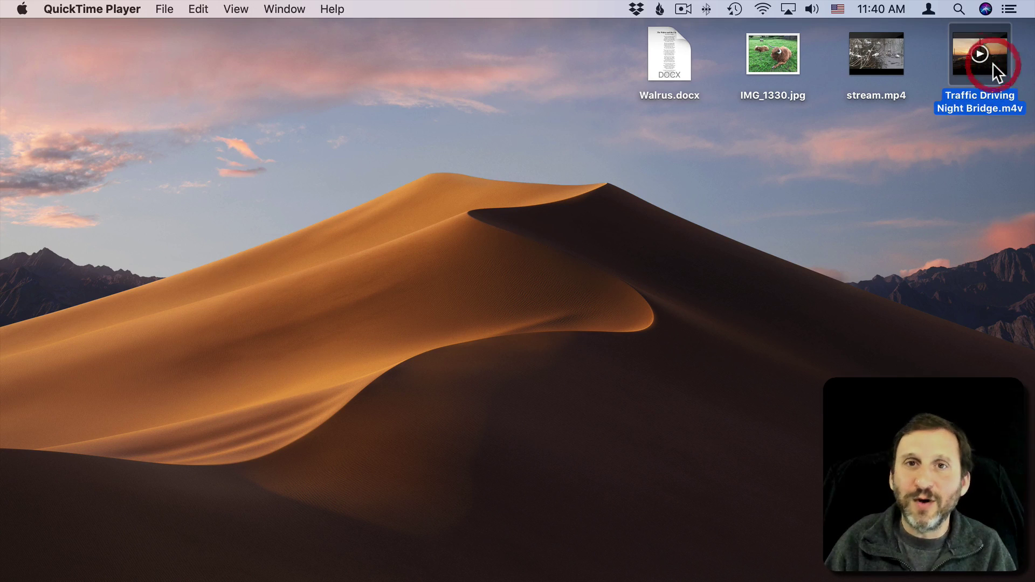
{"action": "key", "text": "super+i"}
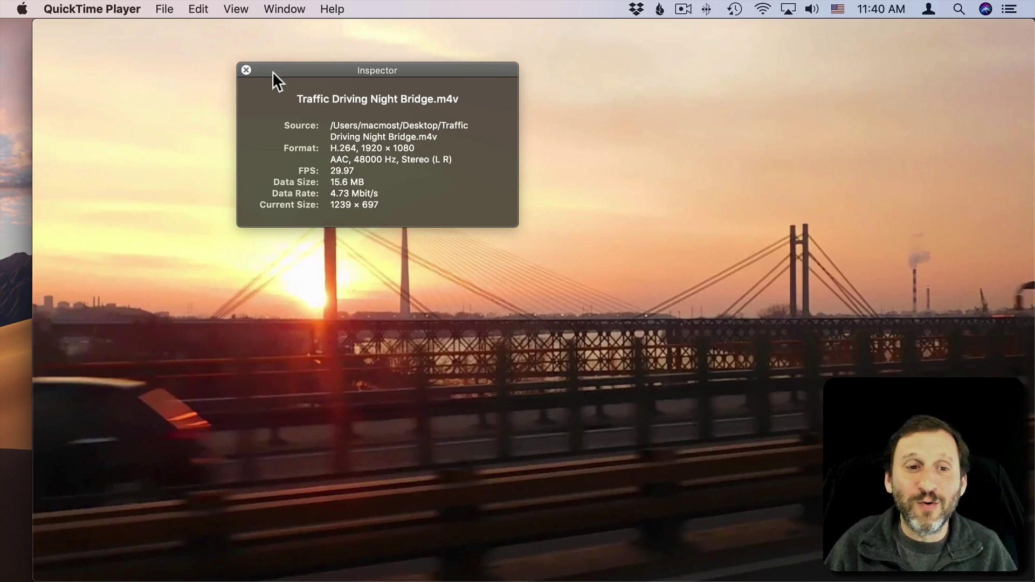
{"action": "left_click", "coordinate": [245, 69]}
{"action": "left_click", "coordinate": [42, 26]}
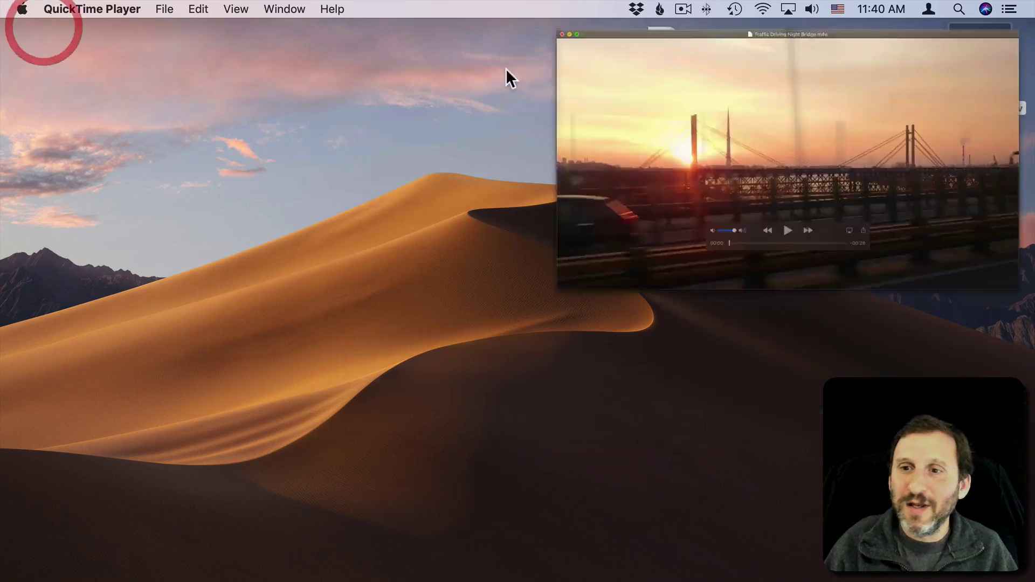
- Open stream.mp4 and examine its video format in the movie inspector, closing both when done
{"action": "left_click", "coordinate": [858, 140]}
{"action": "double_click", "coordinate": [894, 67]}
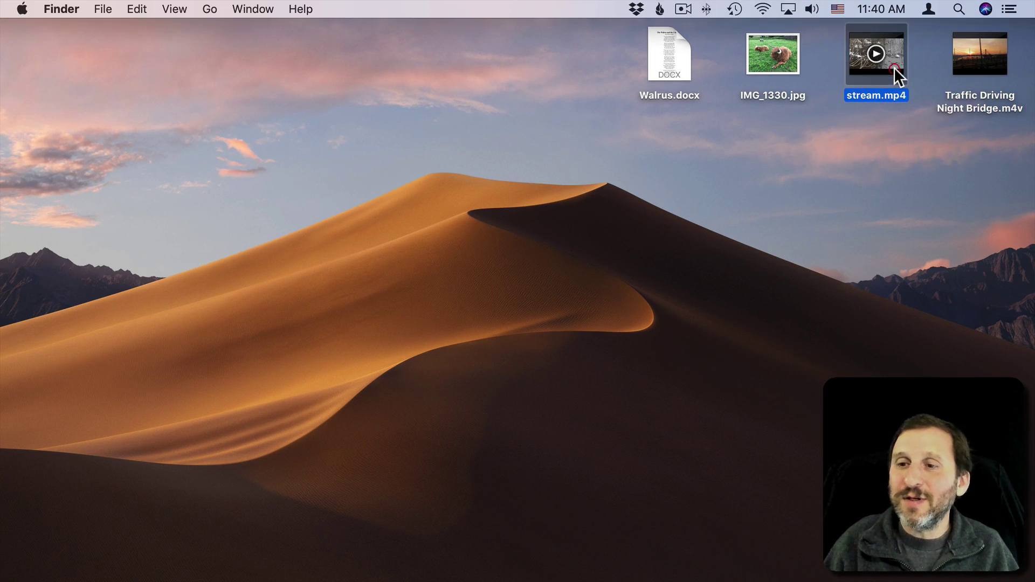
{"action": "key", "text": "super+i"}
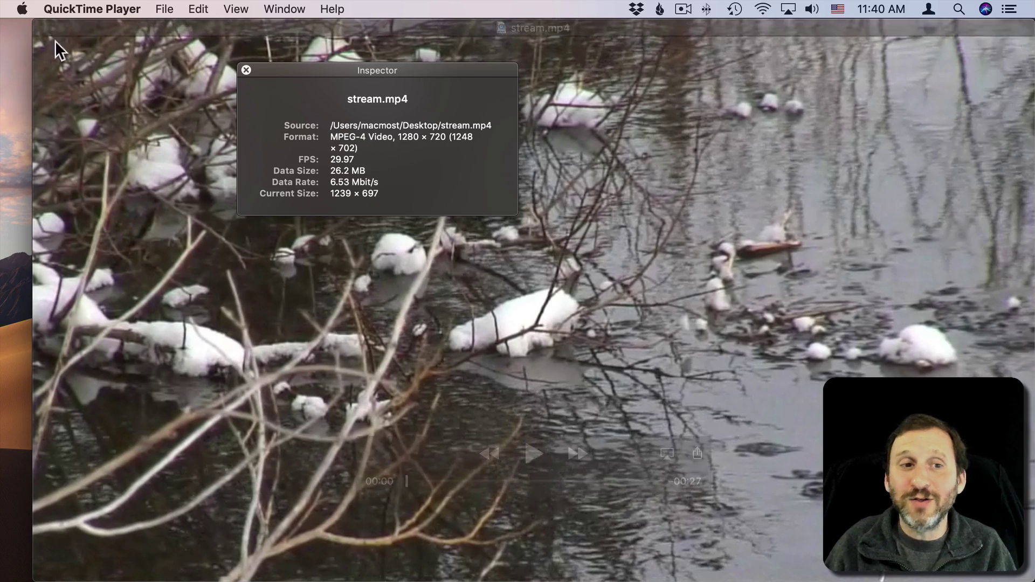
{"action": "left_click", "coordinate": [246, 70]}
{"action": "left_click", "coordinate": [43, 27]}
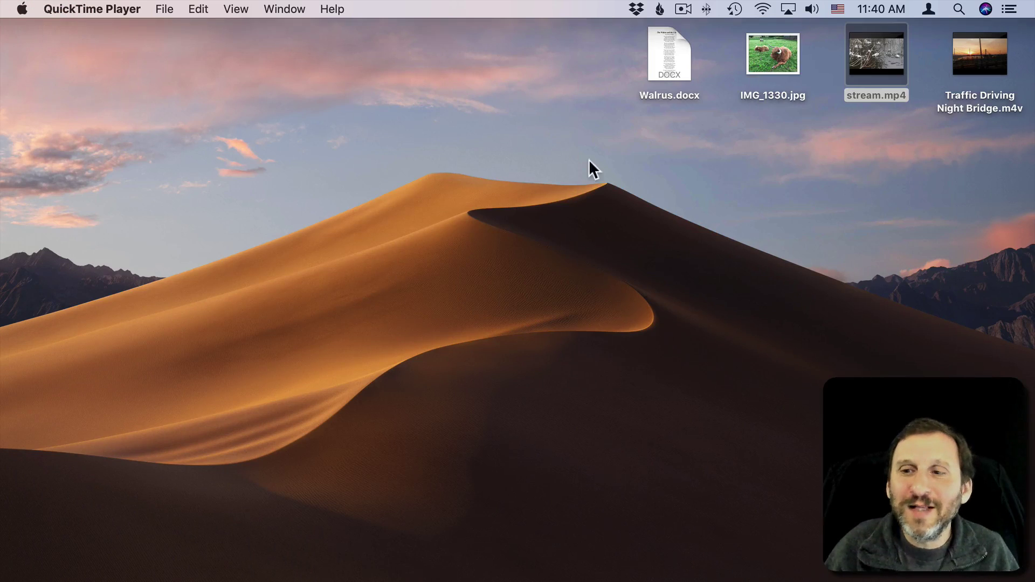
{"action": "left_click", "coordinate": [852, 200]}
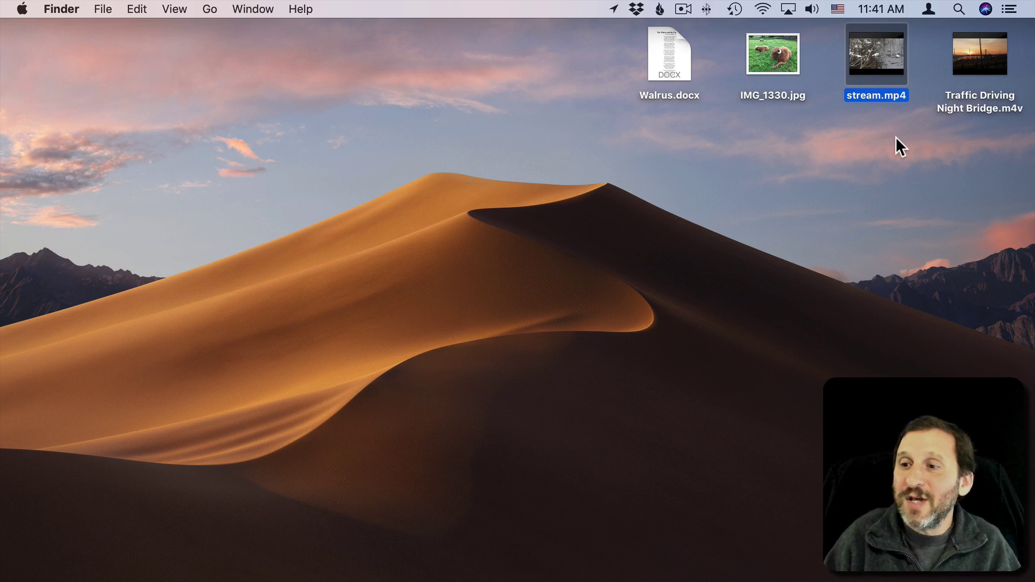
{"action": "left_click", "coordinate": [997, 129]}
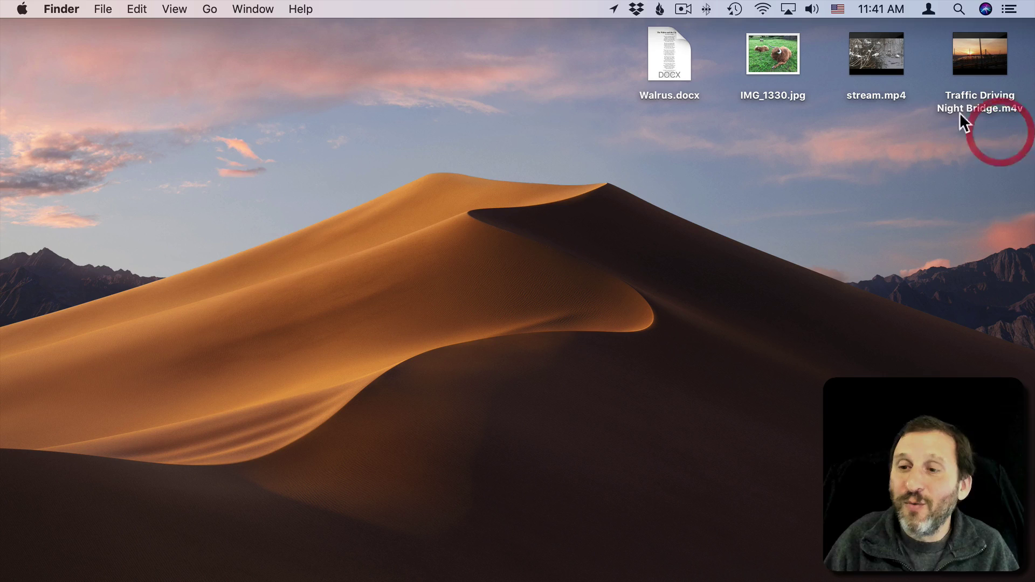